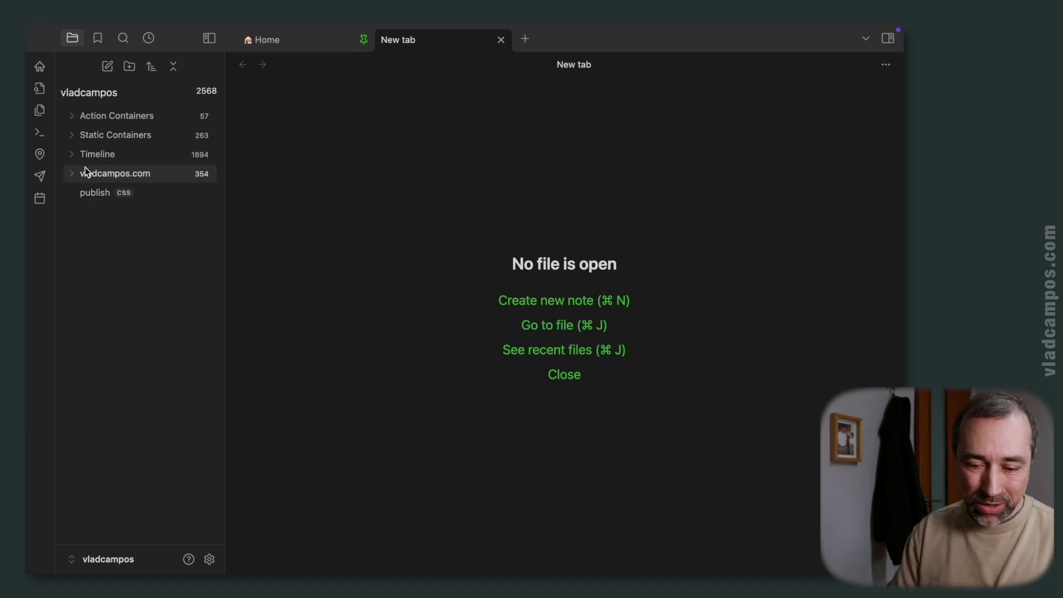
Step: Open the '2025-01-24 Goodbye Twitter' note from the Timeline/Journal folder
click(70, 155)
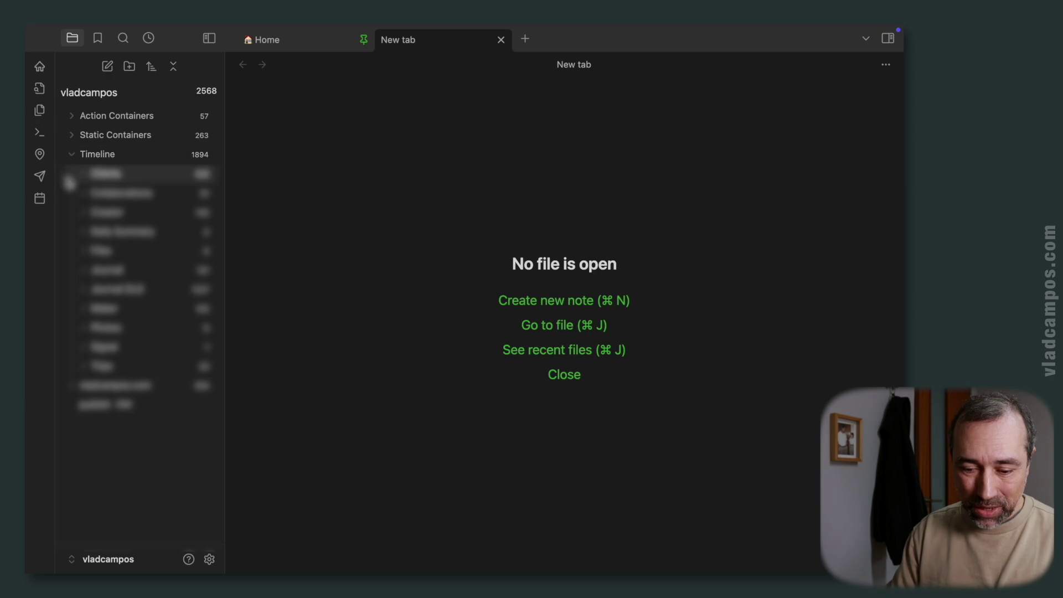
click(82, 273)
click(148, 290)
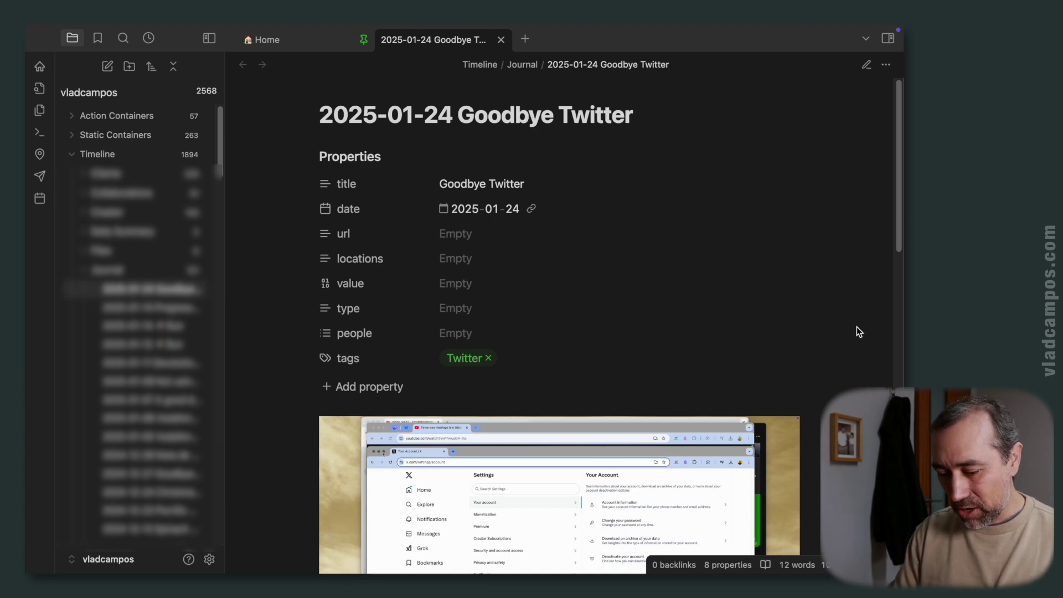
Step: Set the note's empty type property to journal
scroll(856, 328, down, 3)
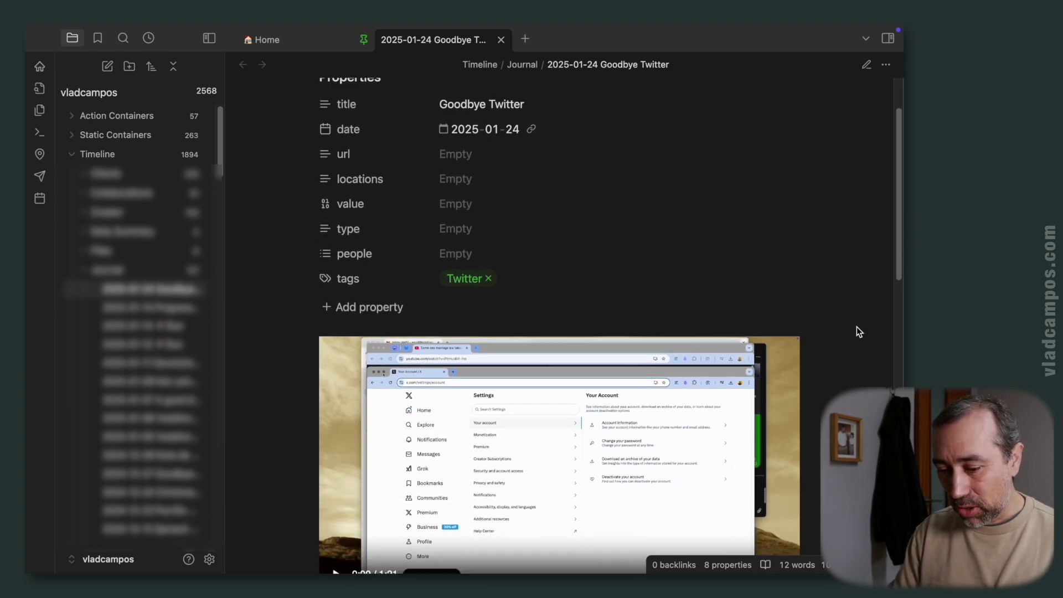
scroll(858, 332, up, 3)
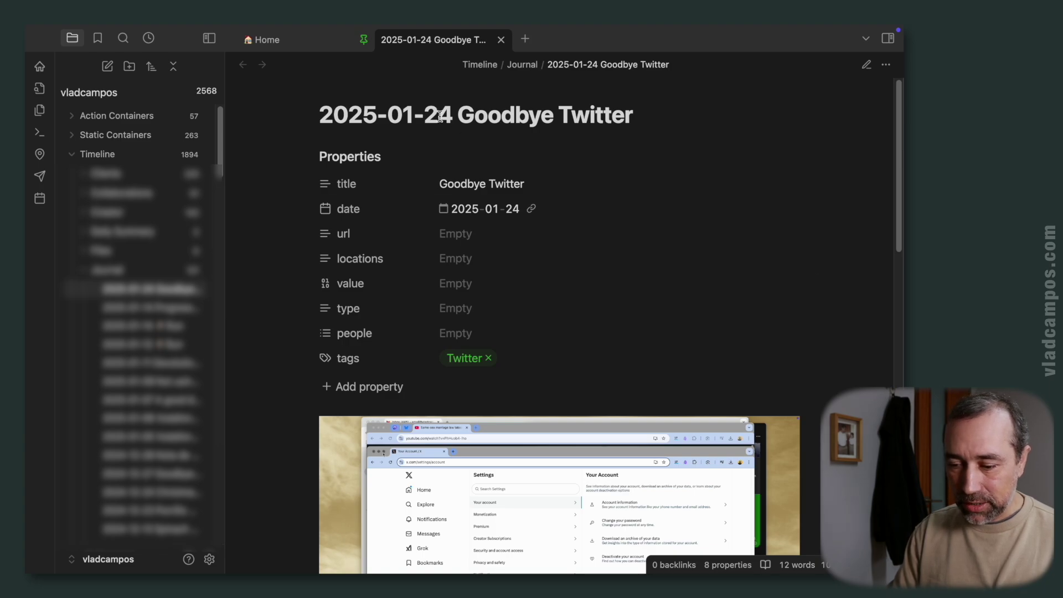
drag(449, 115, 316, 117)
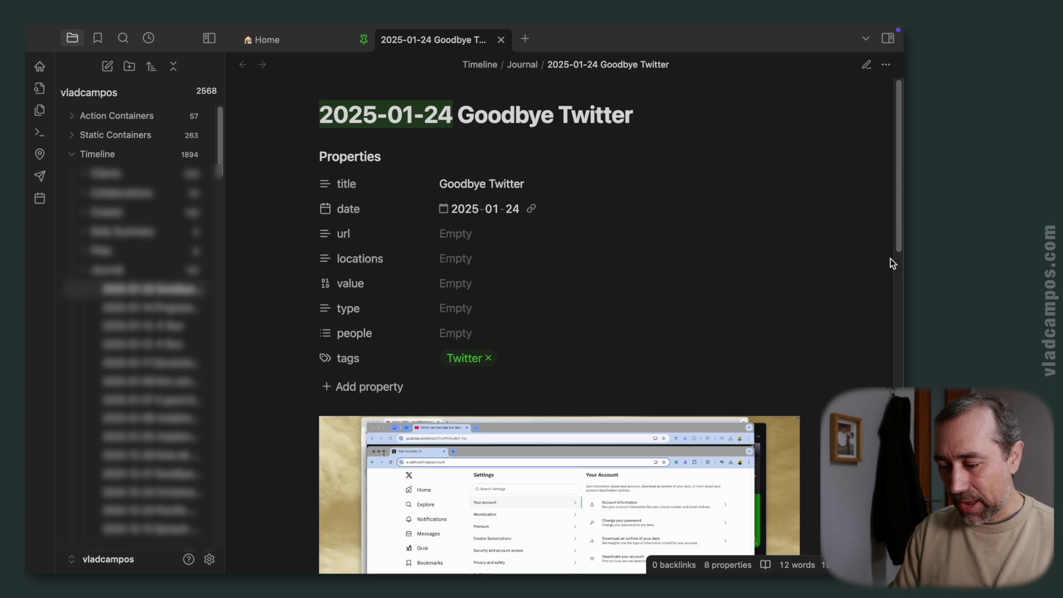
scroll(869, 264, down, 1)
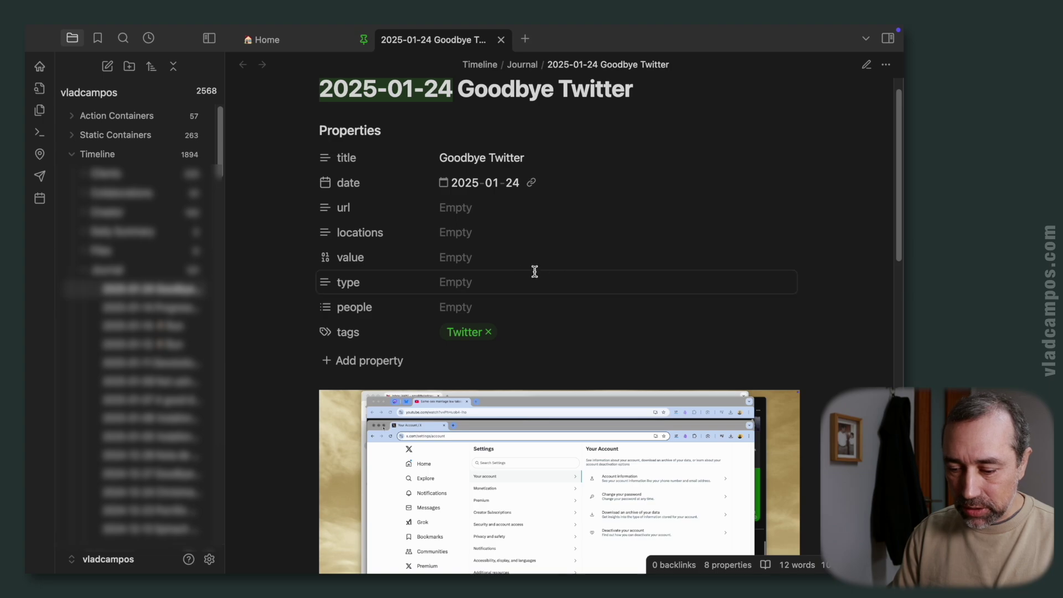
click(462, 285)
text(jo)
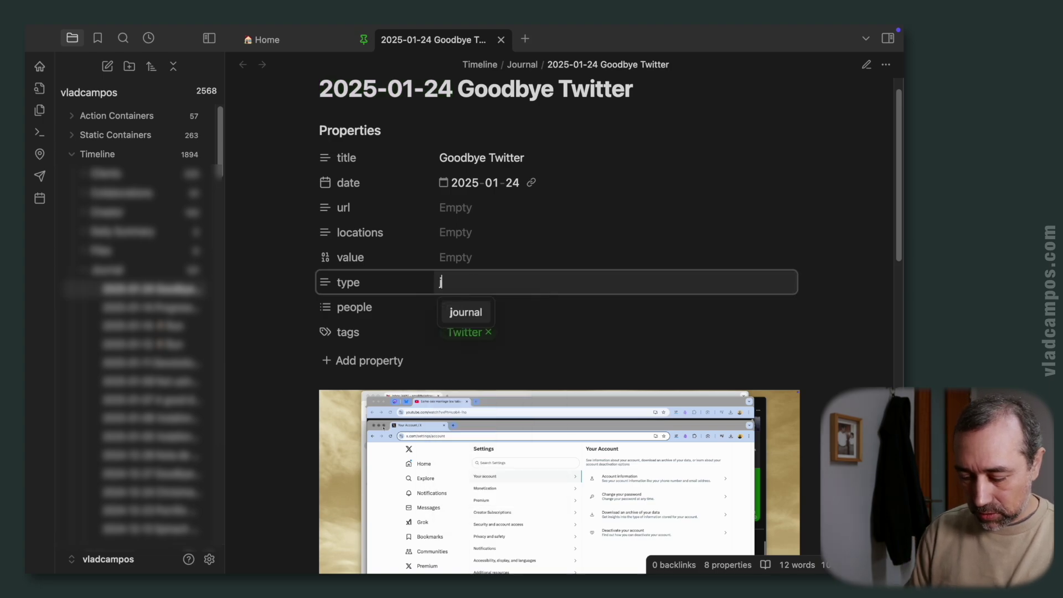
click(463, 314)
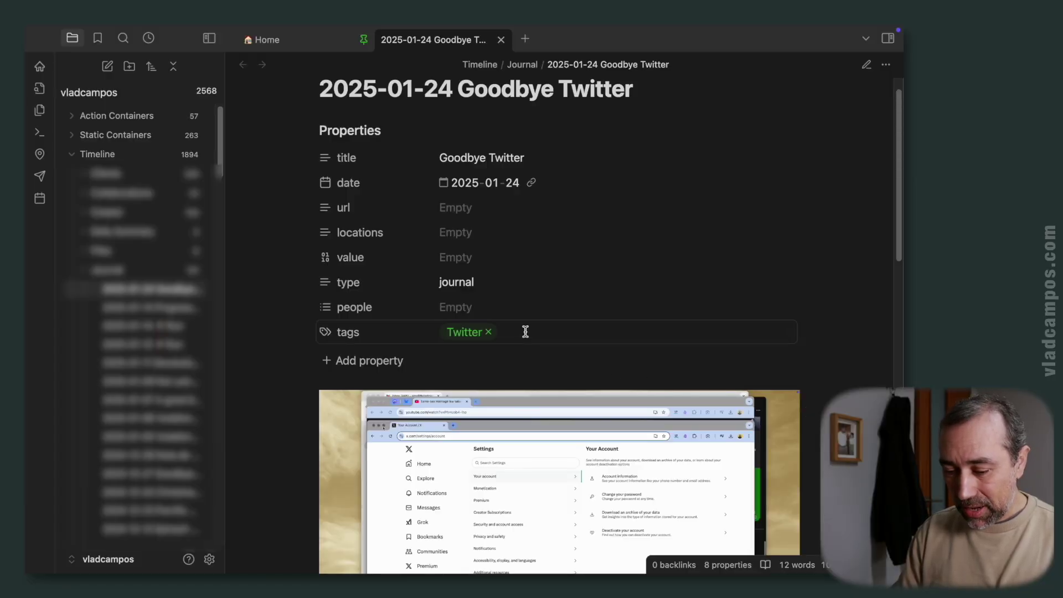
Step: Add India to the note's tags alongside Twitter
click(525, 332)
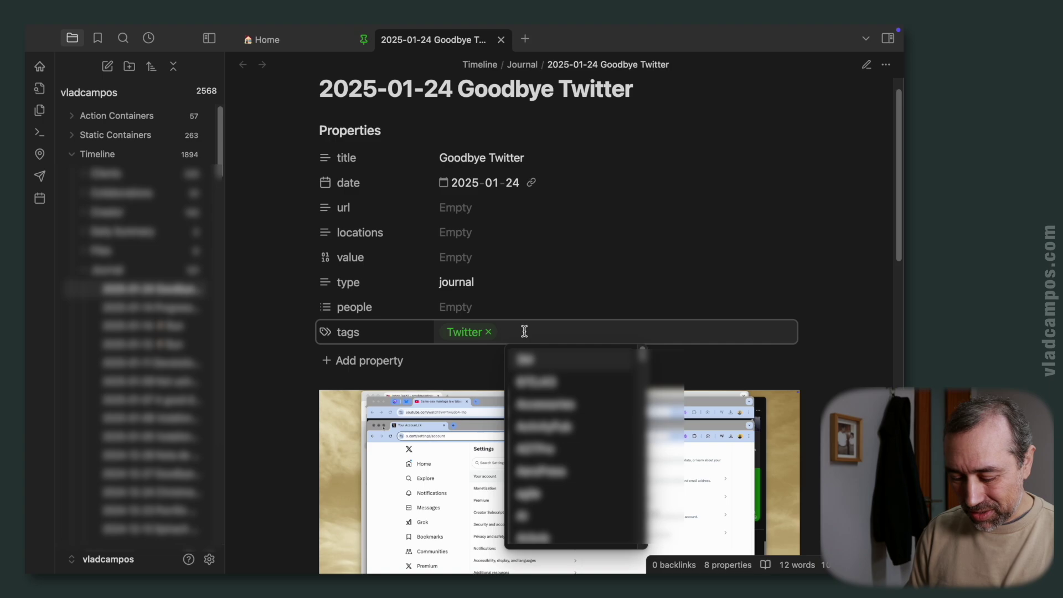
text(India)
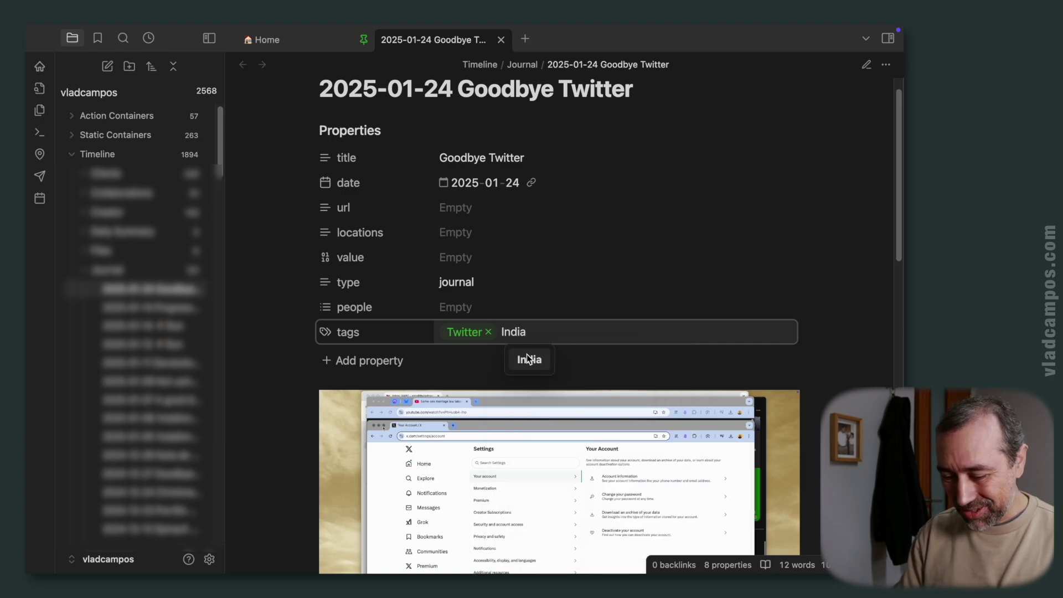
click(529, 359)
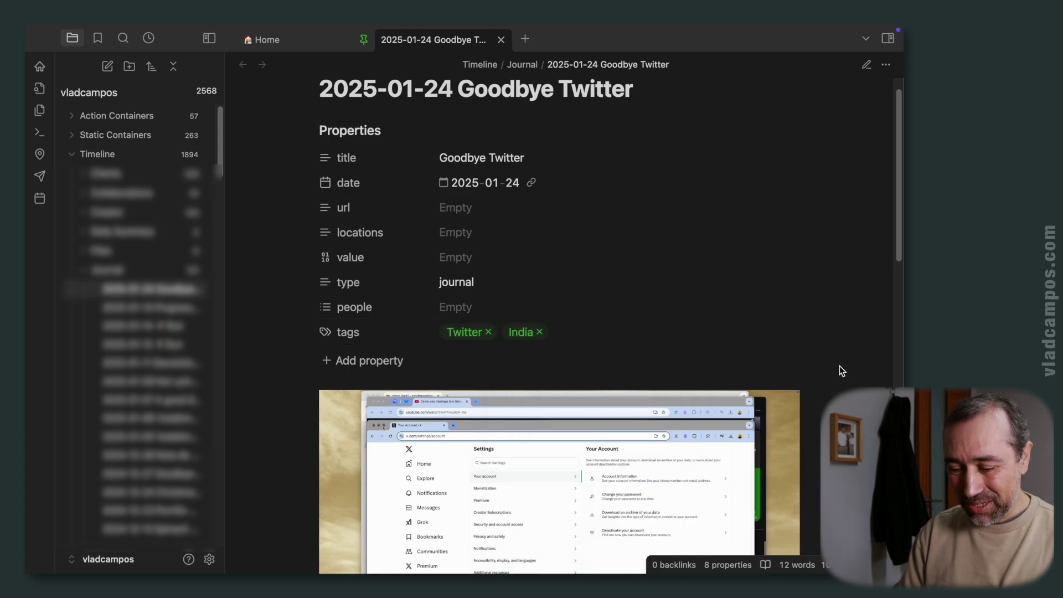
Step: Scroll down through the note past the embedded video and deactivation screenshot
scroll(861, 380, down, 3)
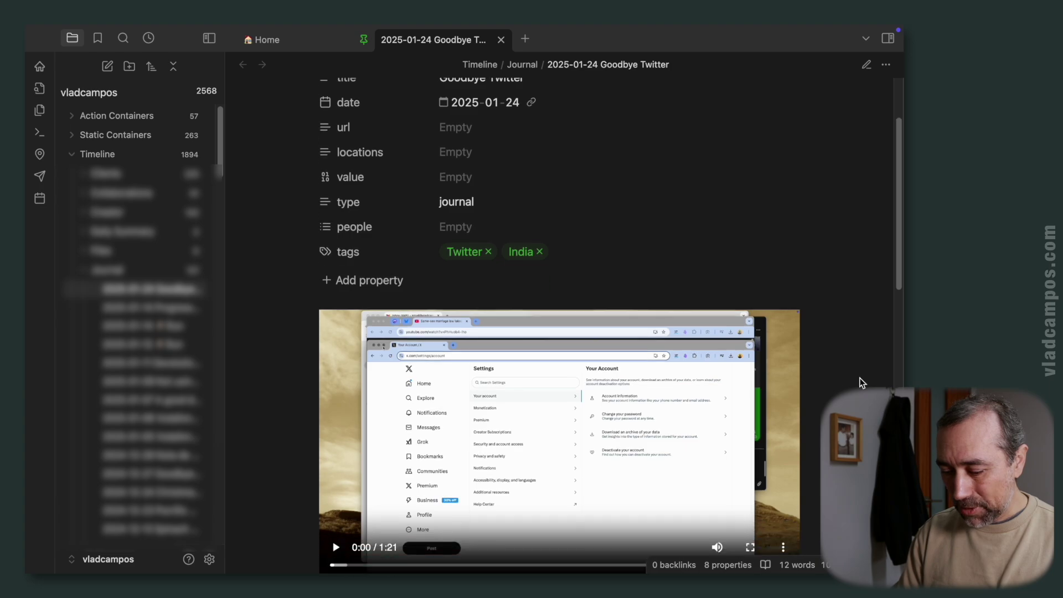
scroll(861, 382, down, 2)
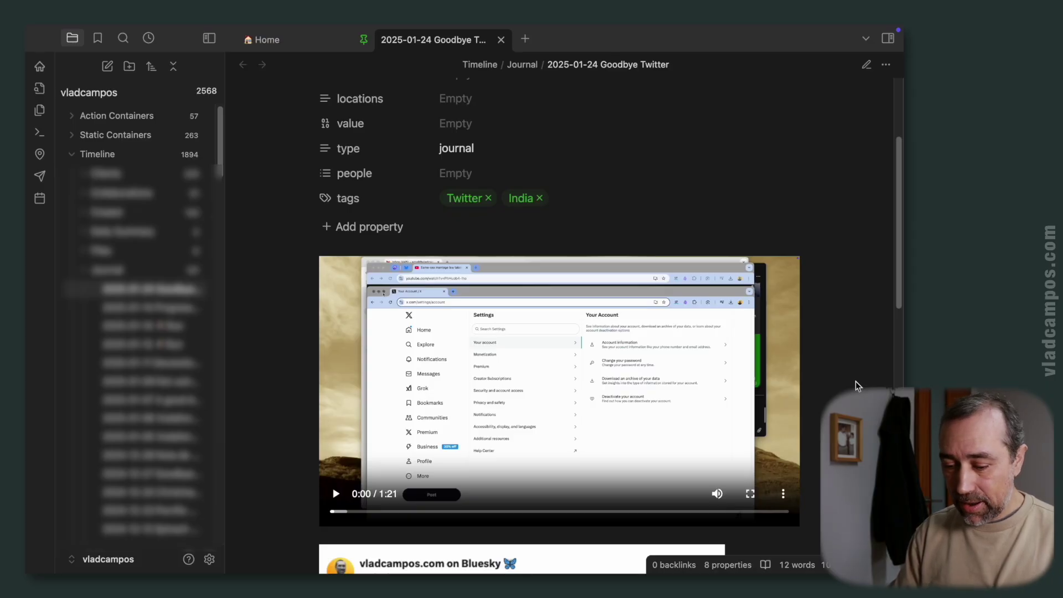
scroll(856, 381, down, 1)
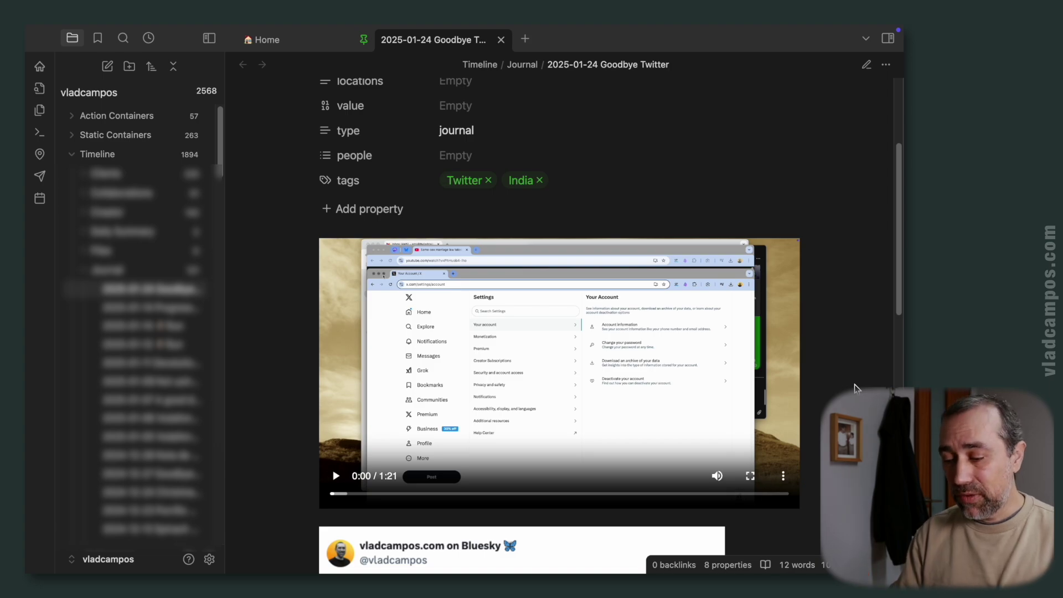
scroll(855, 384, down, 3)
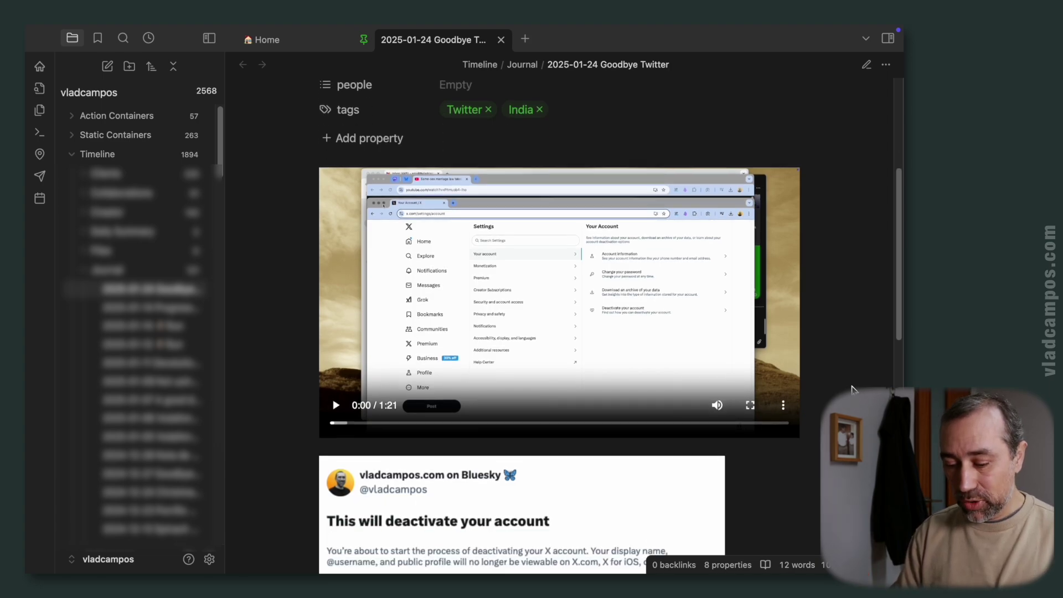
scroll(852, 389, down, 1)
scroll(851, 390, down, 8)
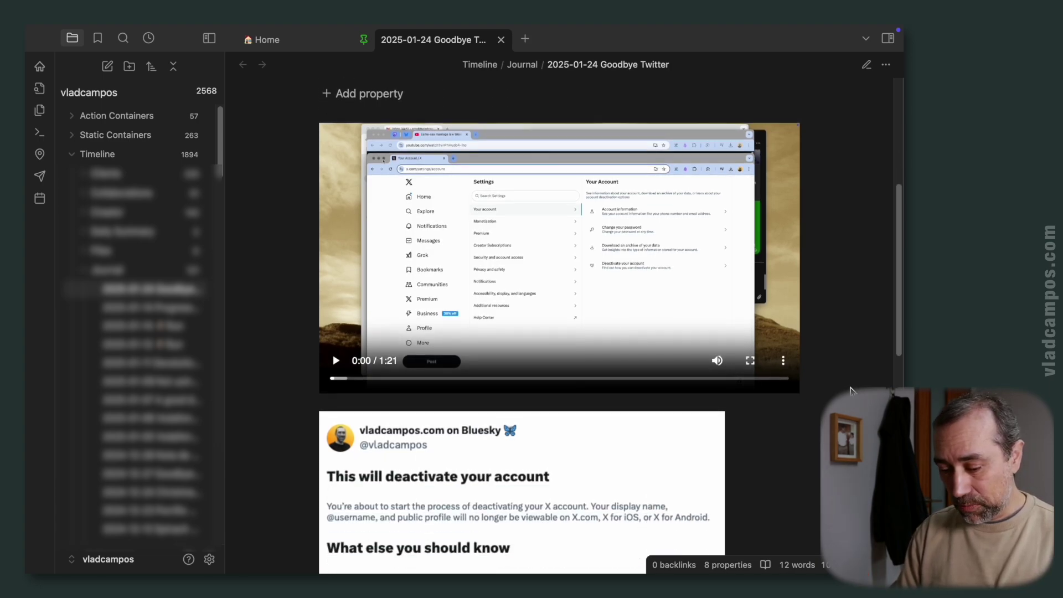
scroll(850, 390, down, 6)
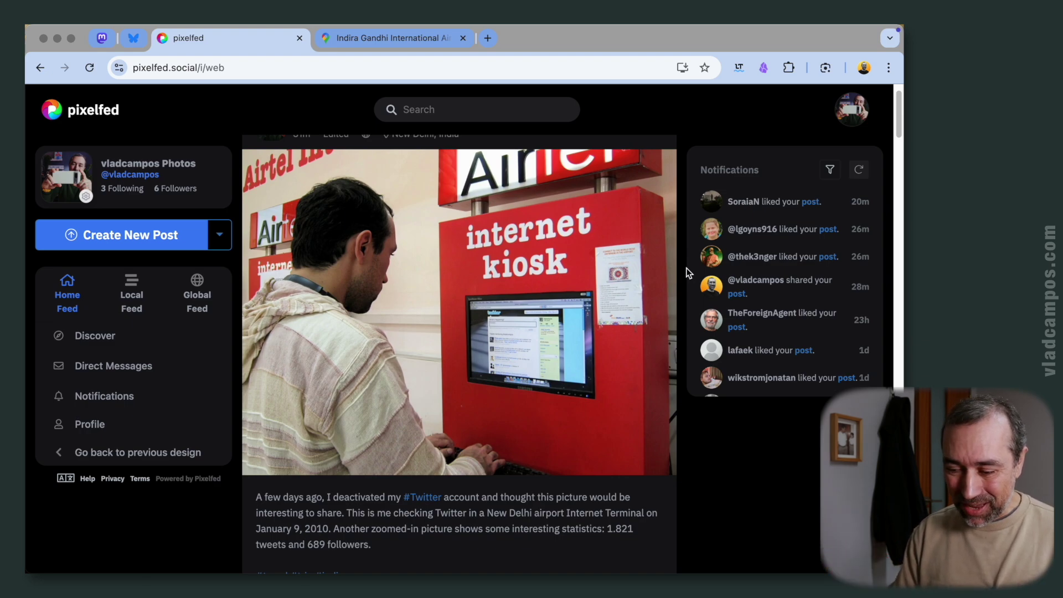
Step: Select the Pixelfed caption from 'This is me…' to '…689 followers.' and return to Obsidian
scroll(687, 273, up, 1)
scroll(686, 272, up, 1)
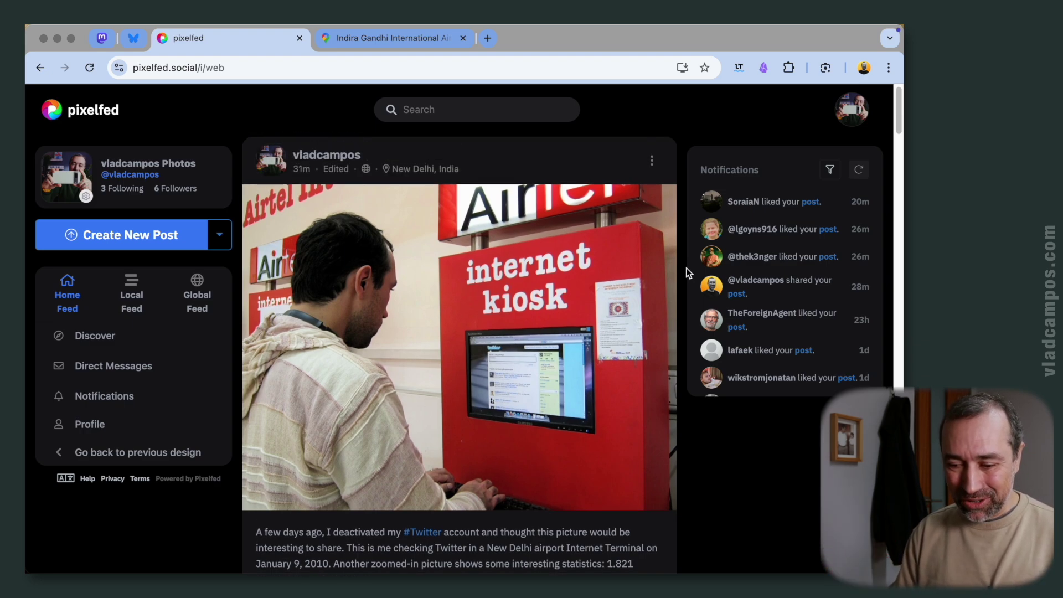
scroll(687, 272, down, 1)
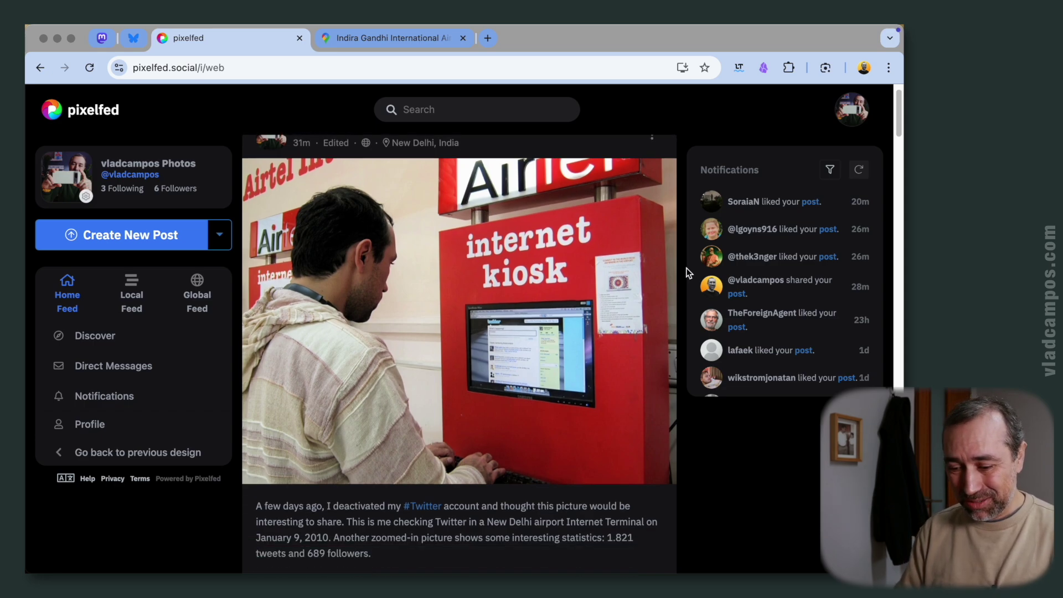
scroll(684, 270, down, 1)
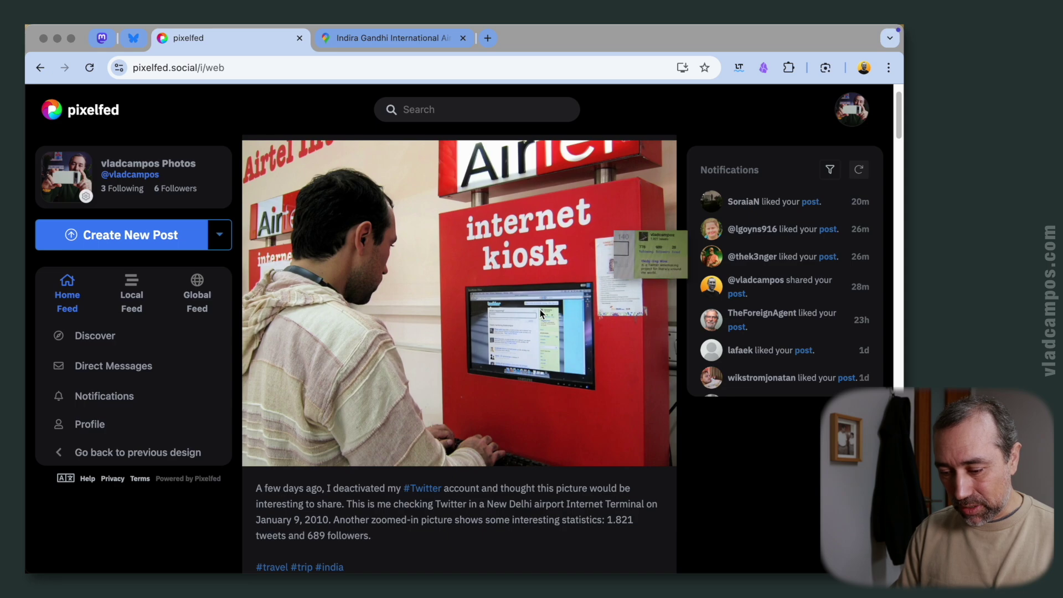
scroll(640, 499, down, 1)
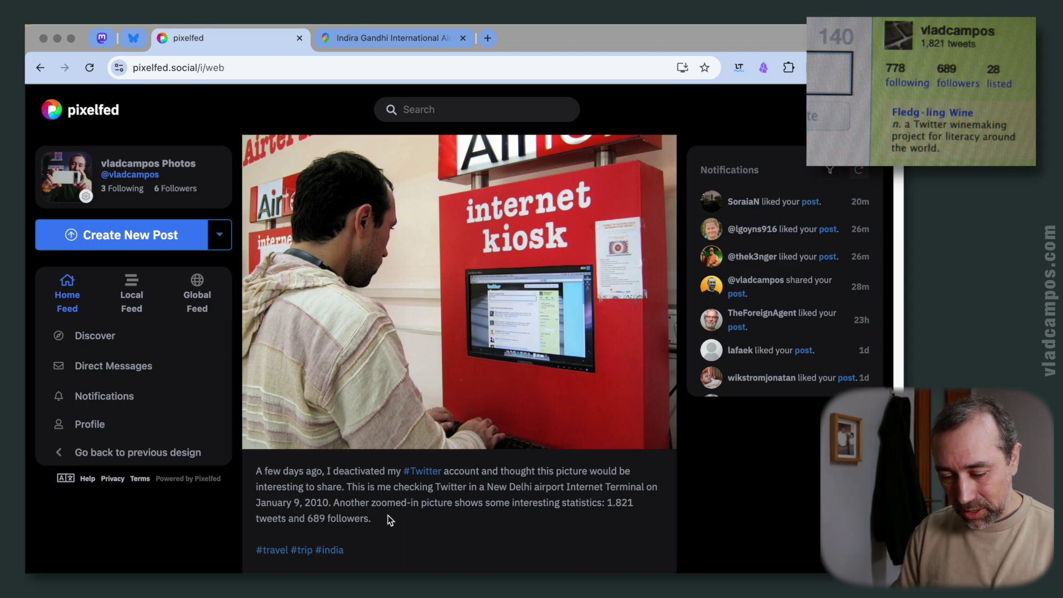
drag(348, 488, 379, 517)
key(super+c)
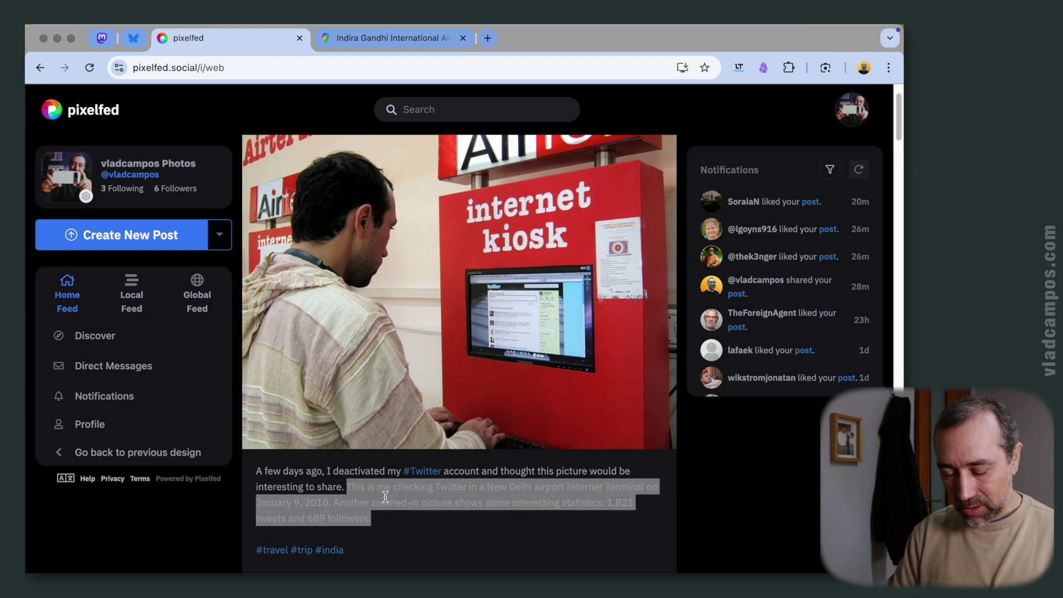
key(ctrl+Left)
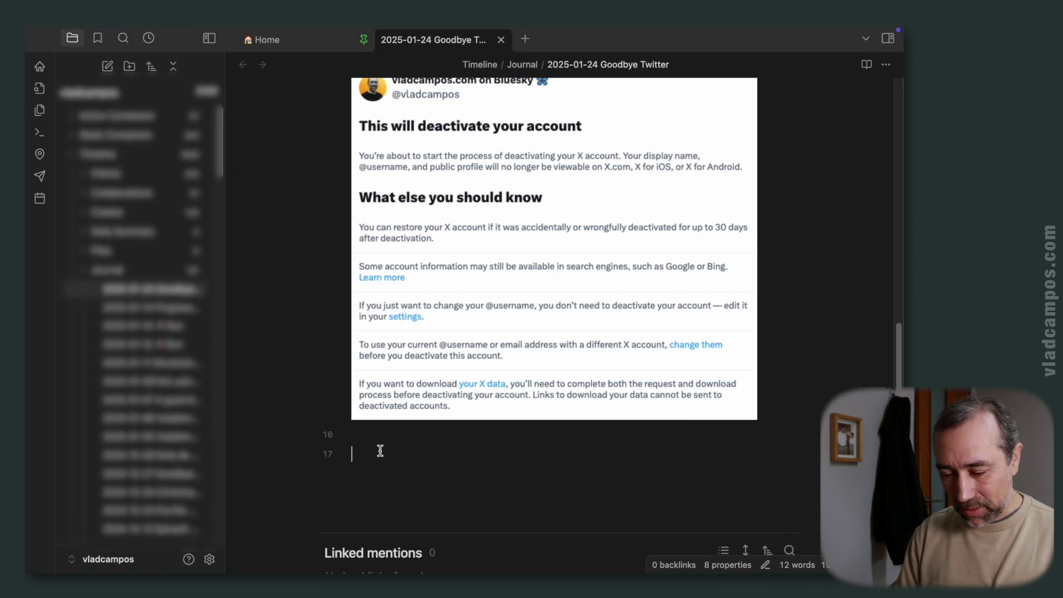
Step: Paste the New Delhi airport caption on line 17 and embed 2010-01-09 Checking Twitter.jpg below it
key(super+v)
key(Return)
key(Return)
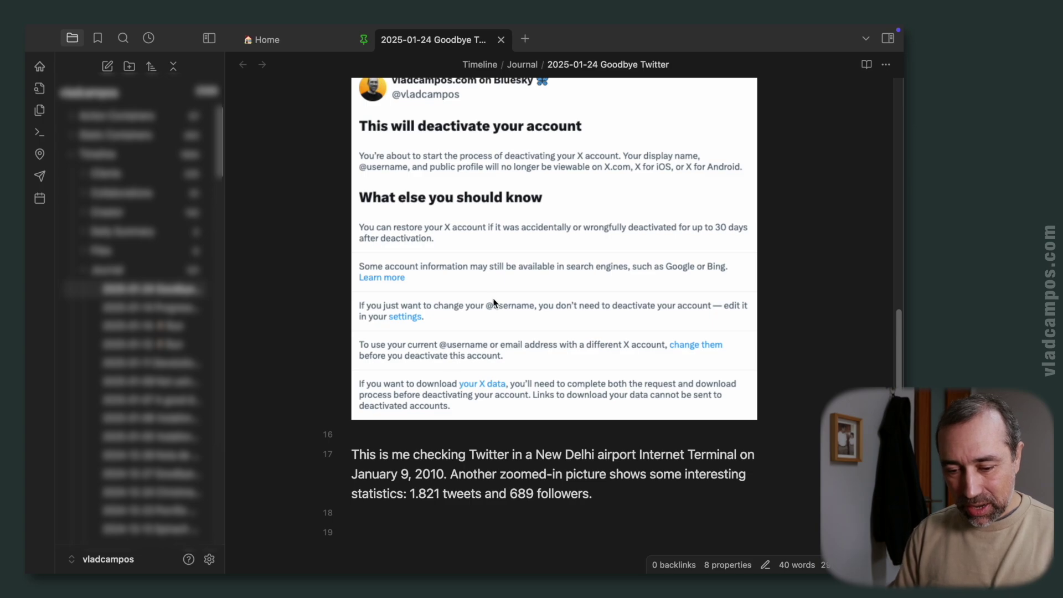
click(84, 271)
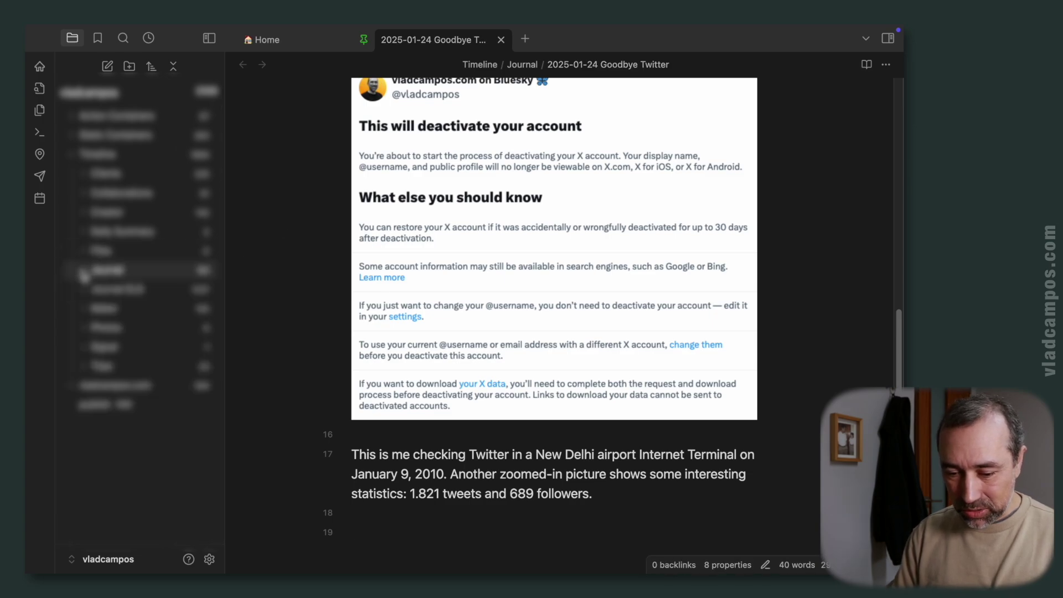
click(87, 328)
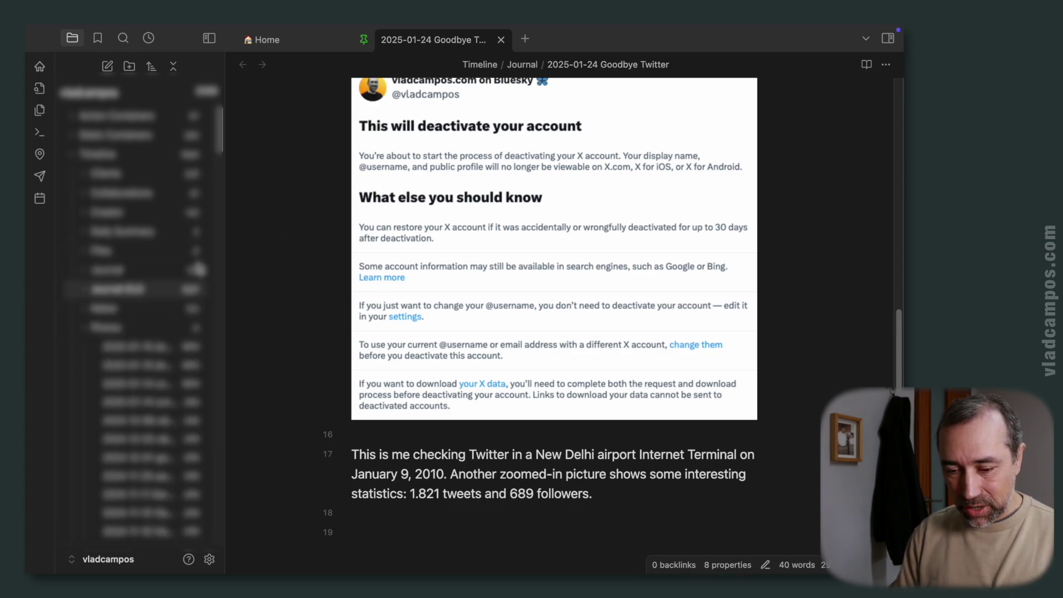
drag(227, 151, 224, 521)
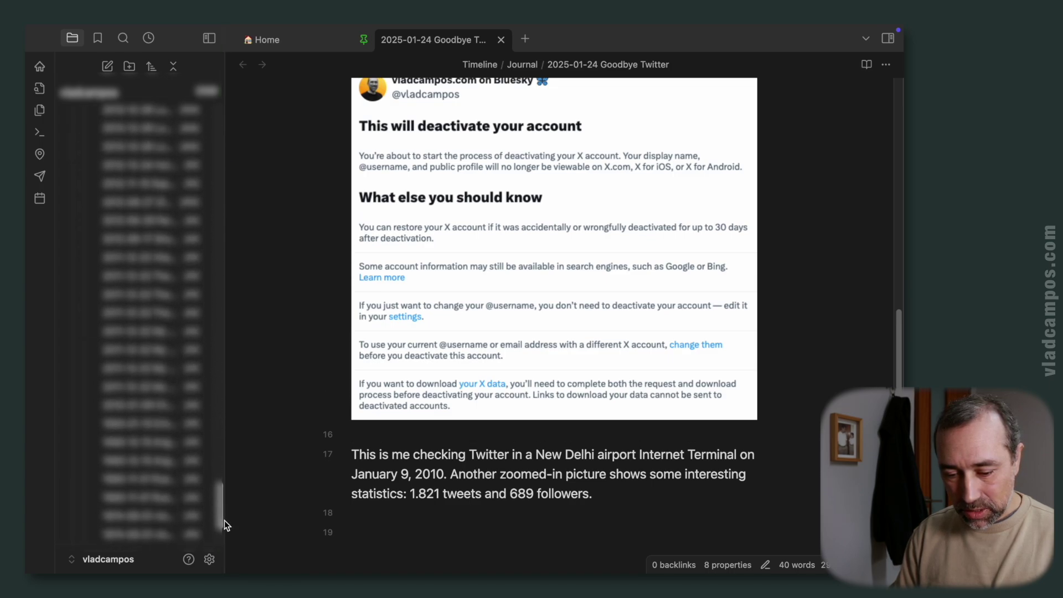
drag(166, 404, 353, 536)
scroll(812, 447, down, 1)
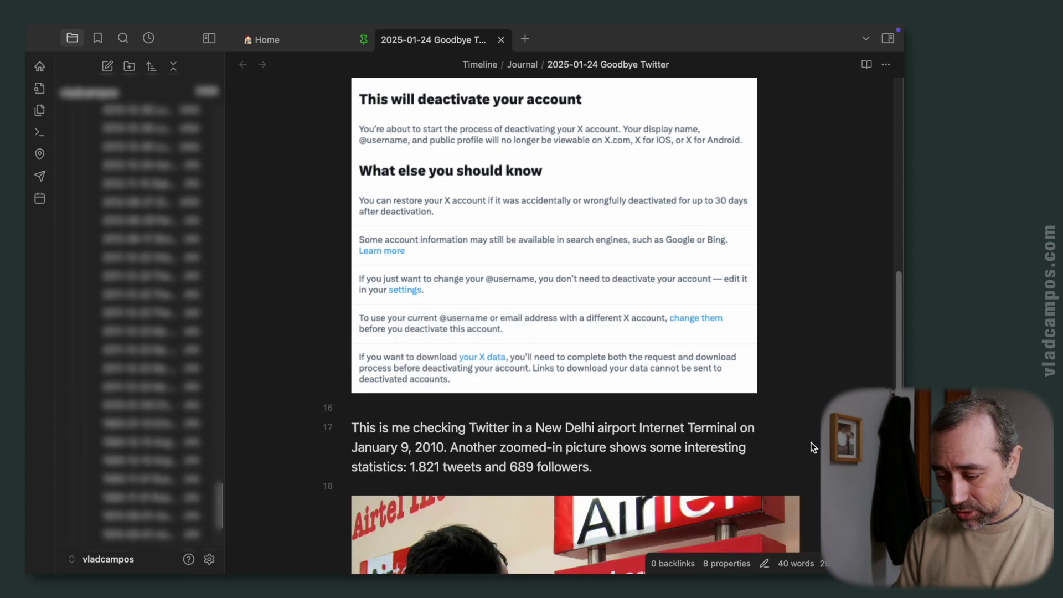
scroll(813, 447, down, 4)
scroll(812, 448, up, 4)
scroll(812, 447, down, 2)
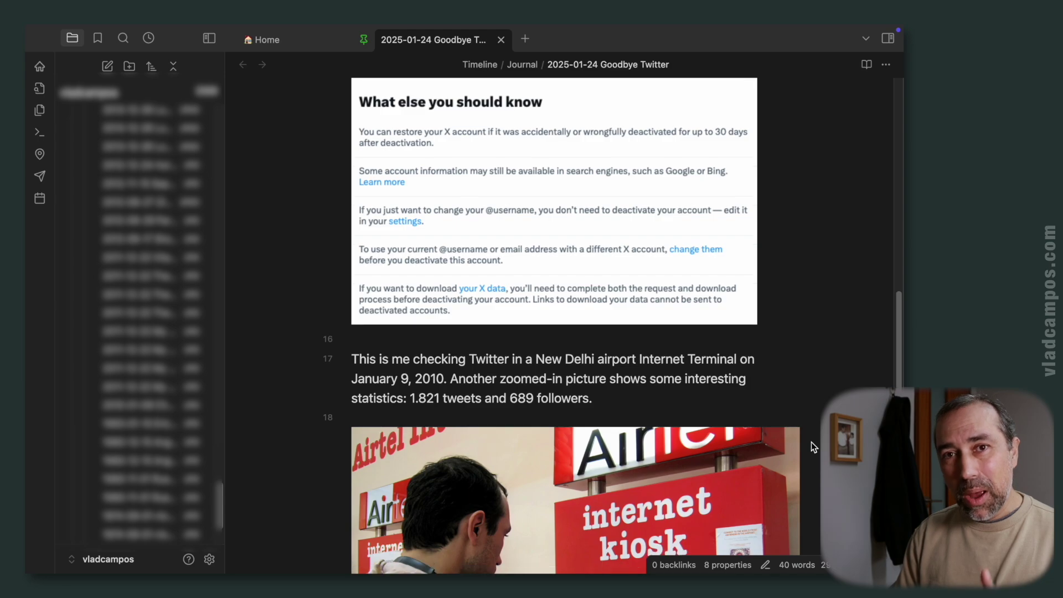
scroll(814, 441, up, 10)
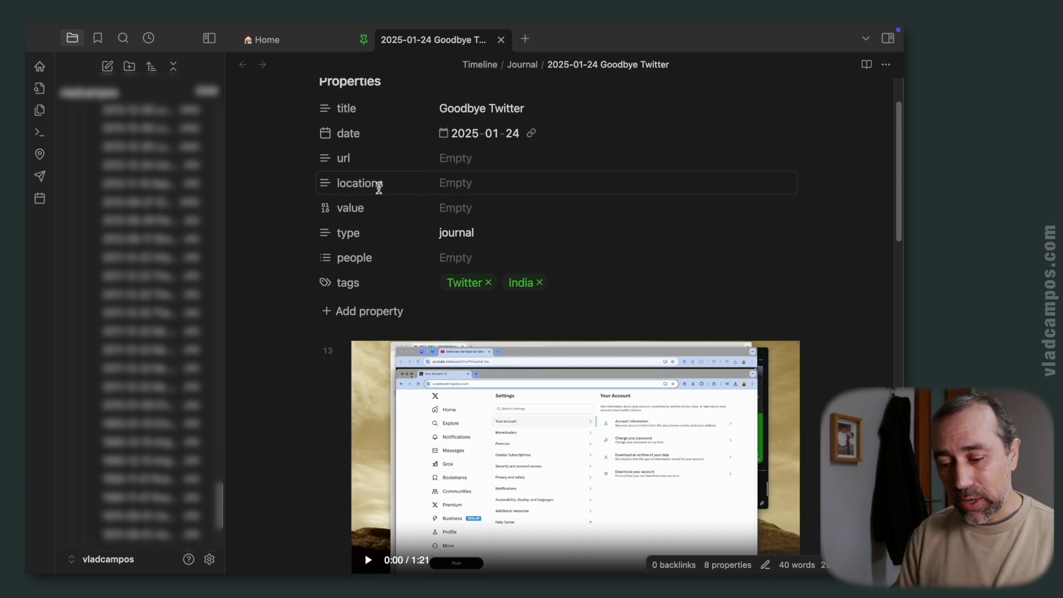
Step: Check the note's locations property, leaving it unchanged
click(382, 189)
click(841, 283)
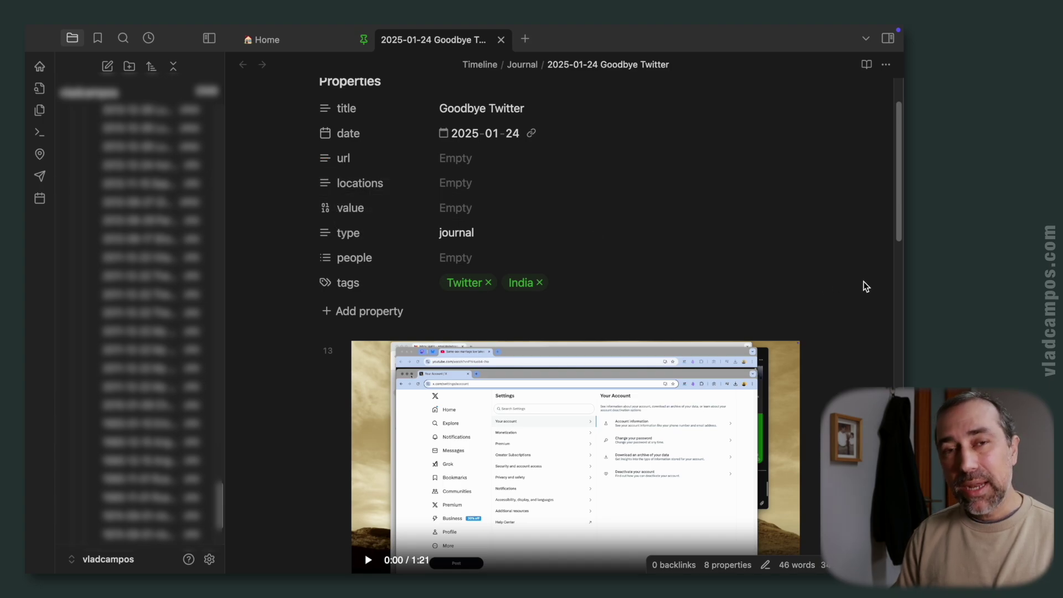
scroll(868, 288, down, 10)
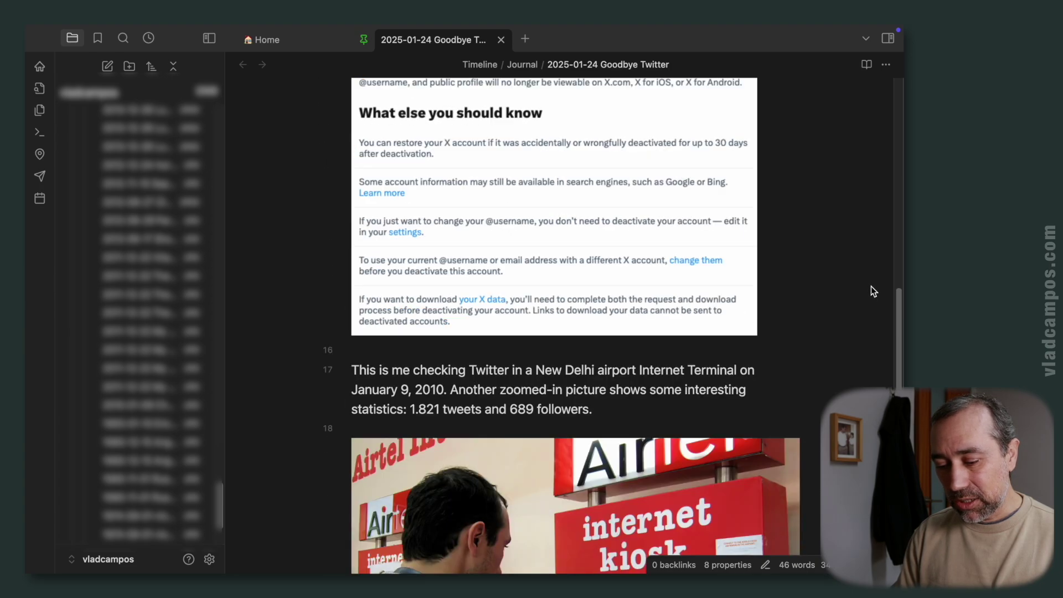
scroll(871, 287, down, 1)
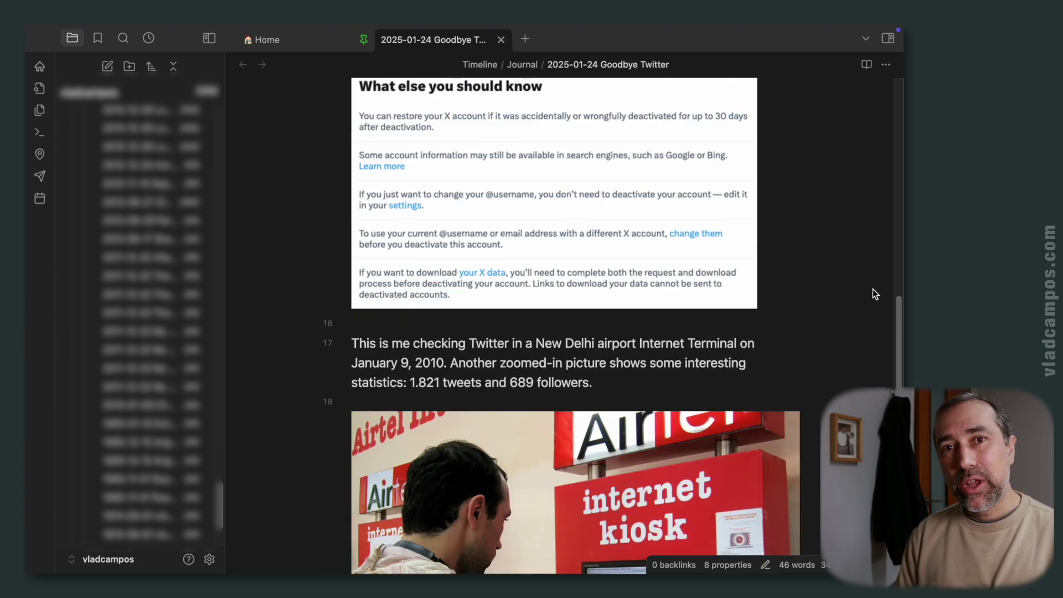
scroll(873, 289, up, 6)
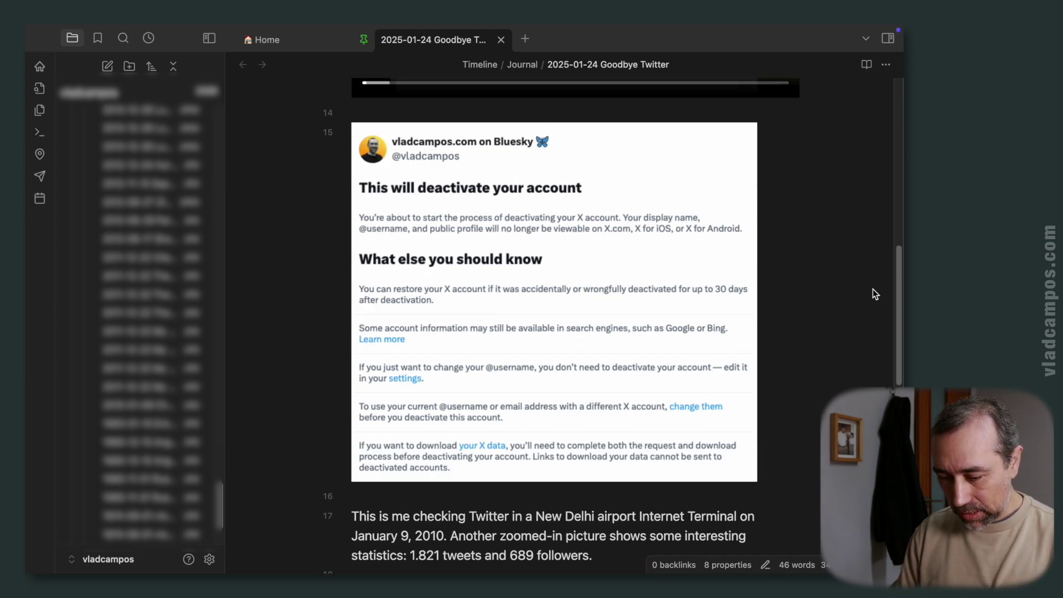
key(super+Tab)
Step: Copy the coordinates 28.5573237,77.083872 from the Indira Gandhi International Airport map address
click(410, 38)
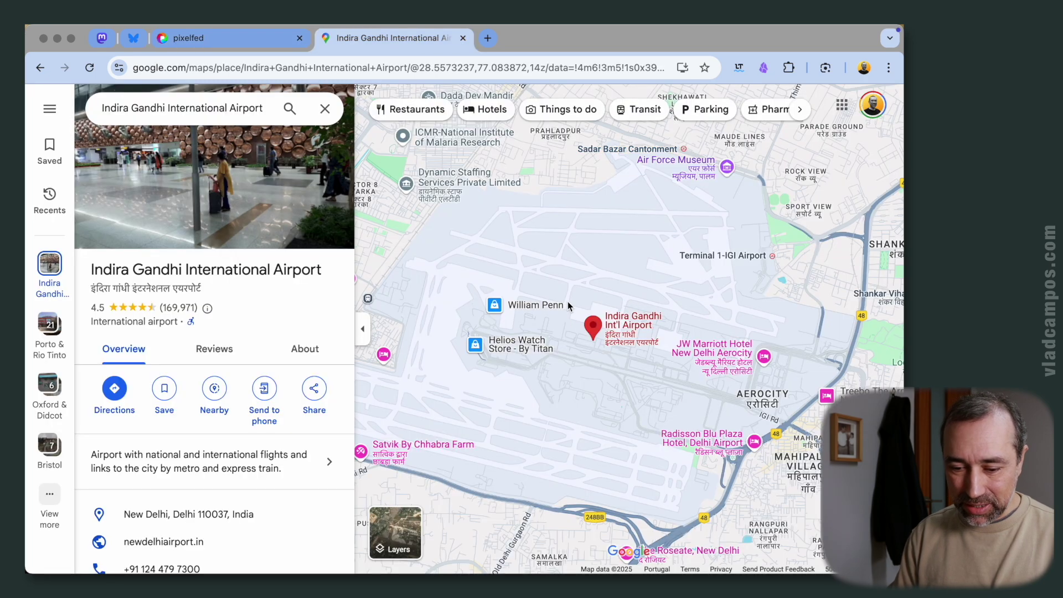
click(431, 68)
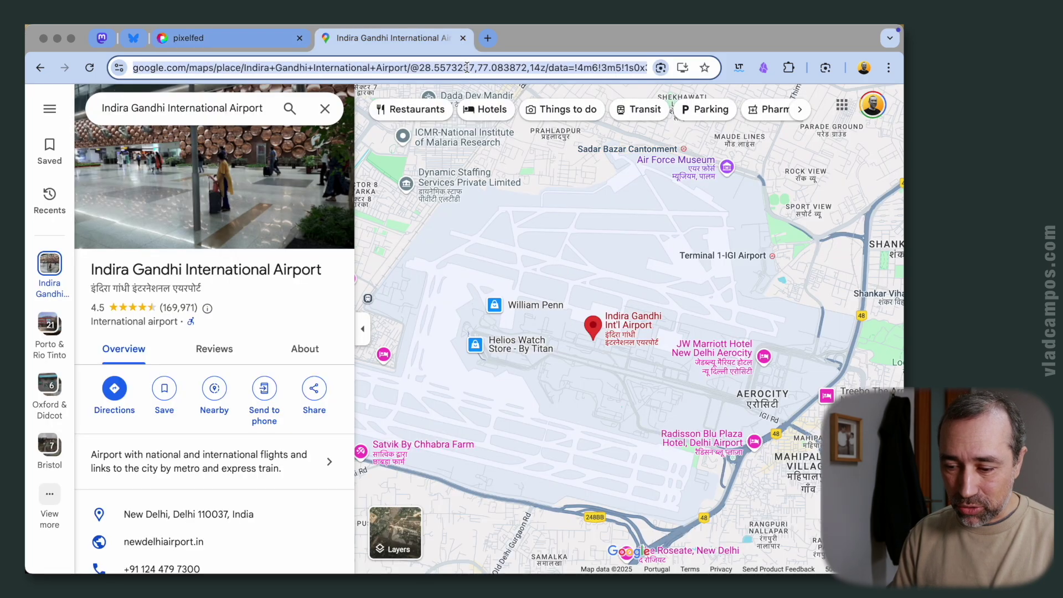
click(419, 69)
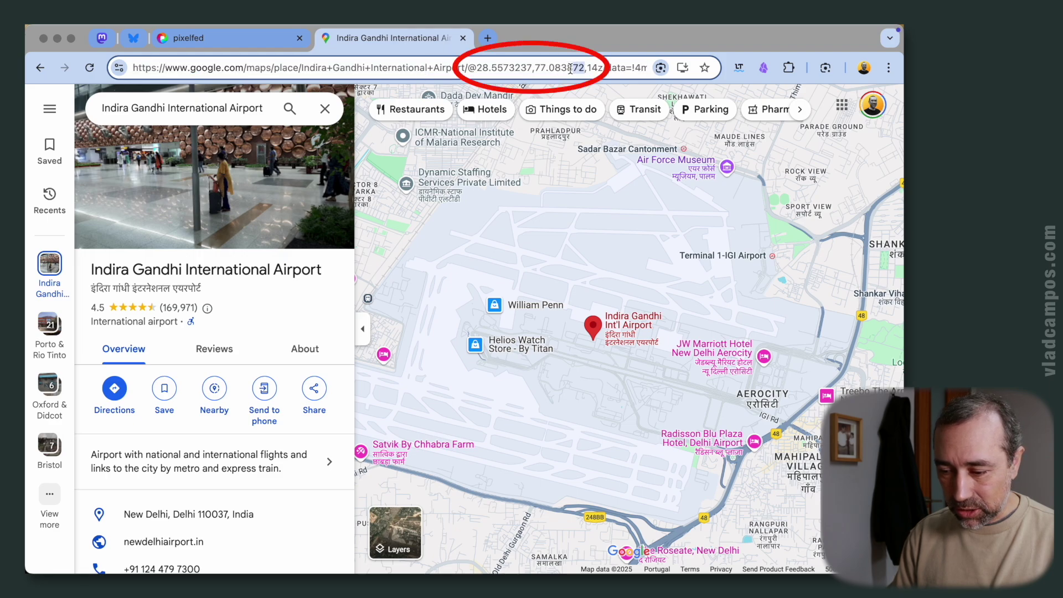
drag(570, 69, 475, 67)
key(super+c)
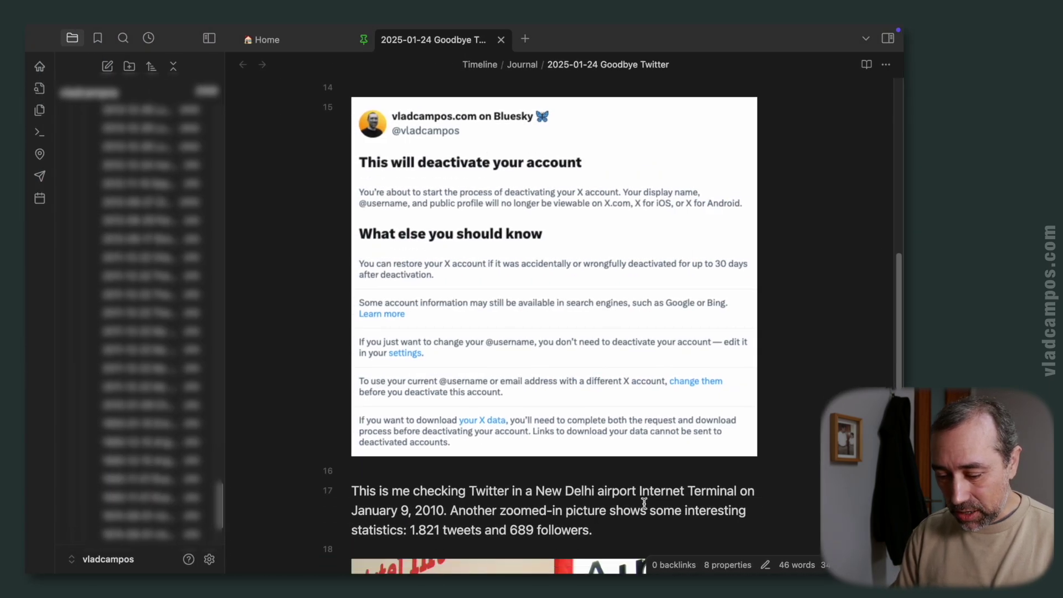
Step: Link 'New Delhi' in the caption to geo:28.5573237,77.083872
scroll(544, 491, down, 1)
scroll(549, 483, down, 3)
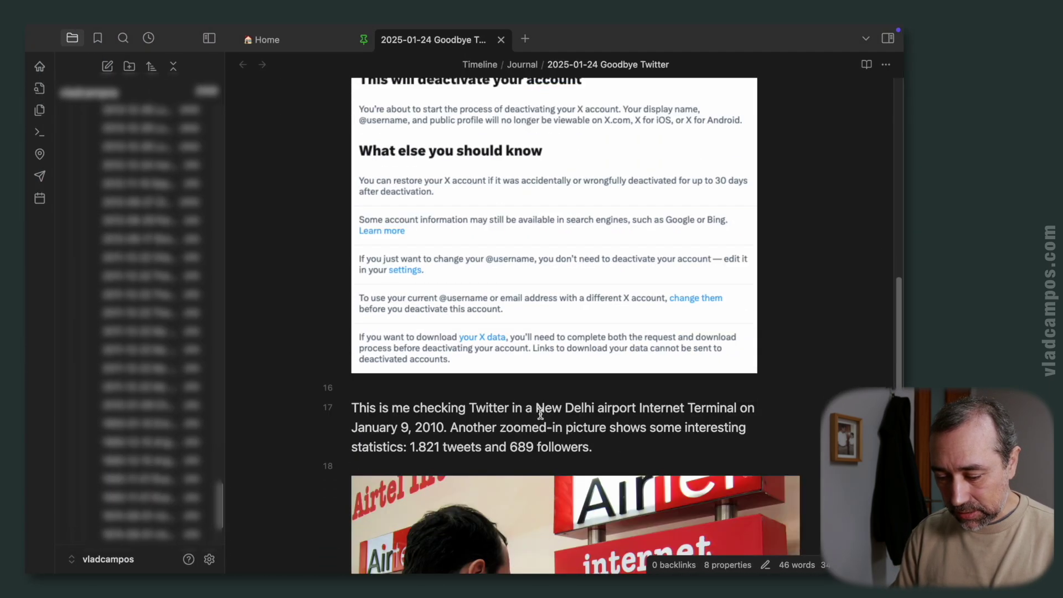
key(alt+shift+Down)
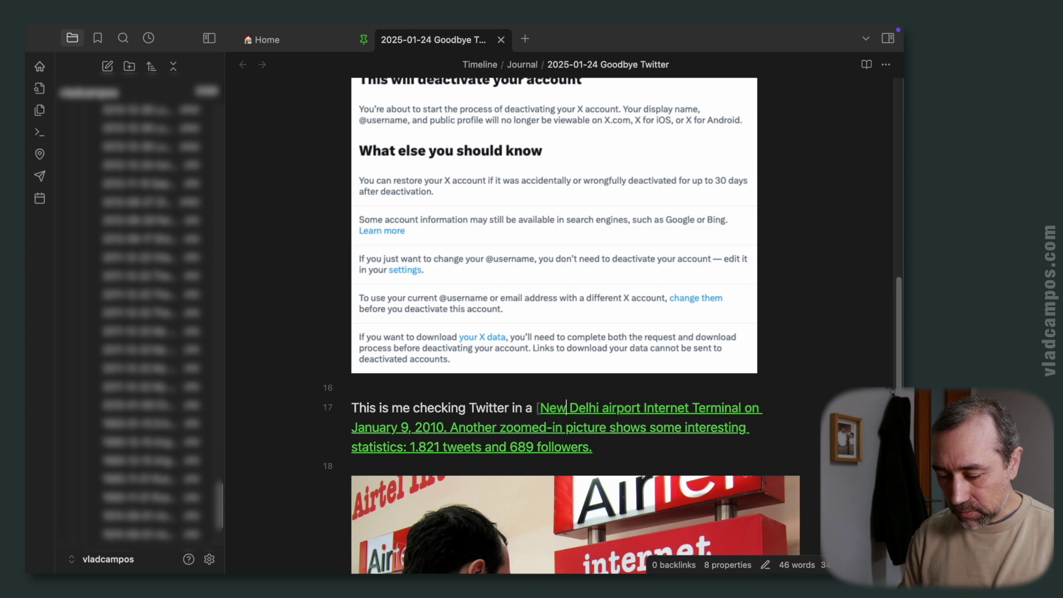
click(586, 408)
text(](geo)
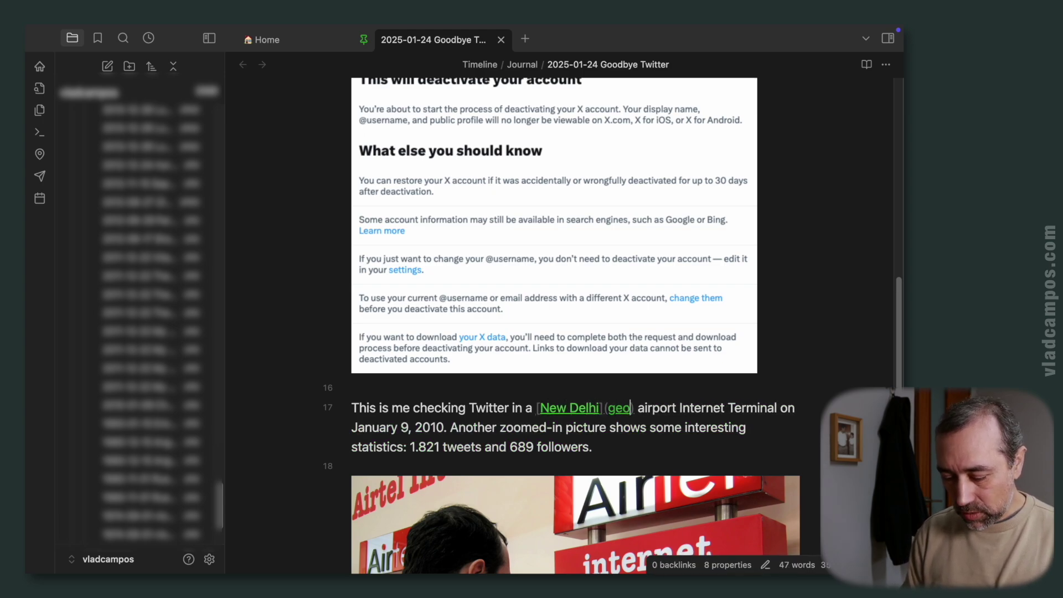
text(:)
key(super+v)
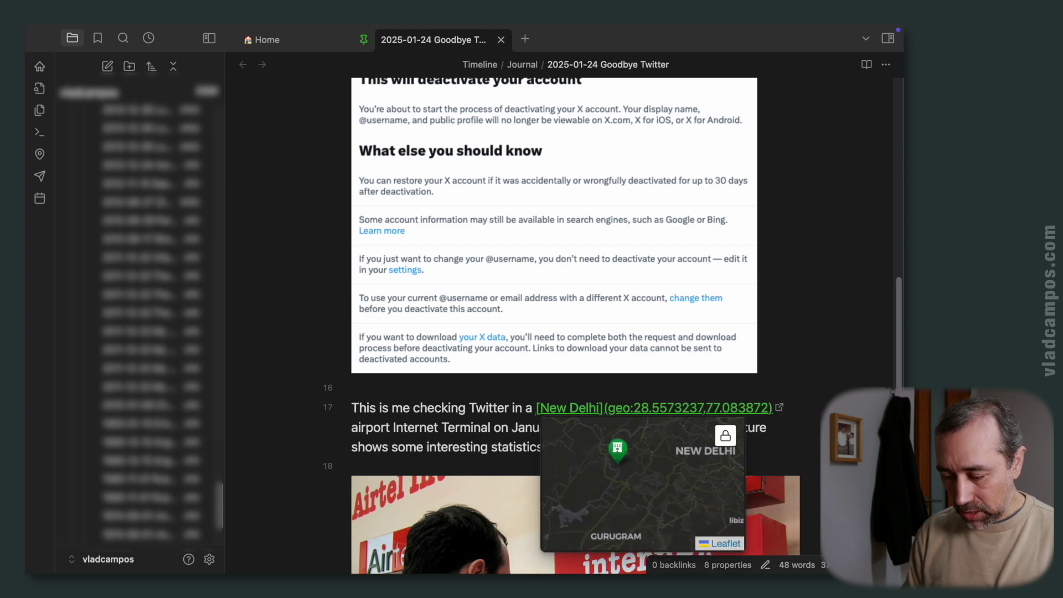
click(768, 440)
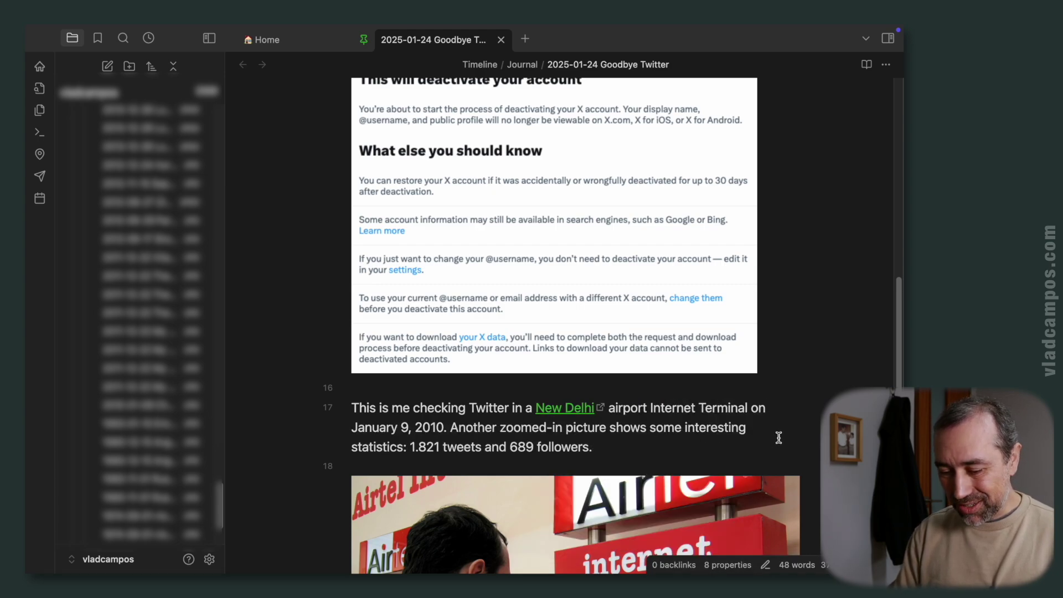
scroll(806, 434, down, 1)
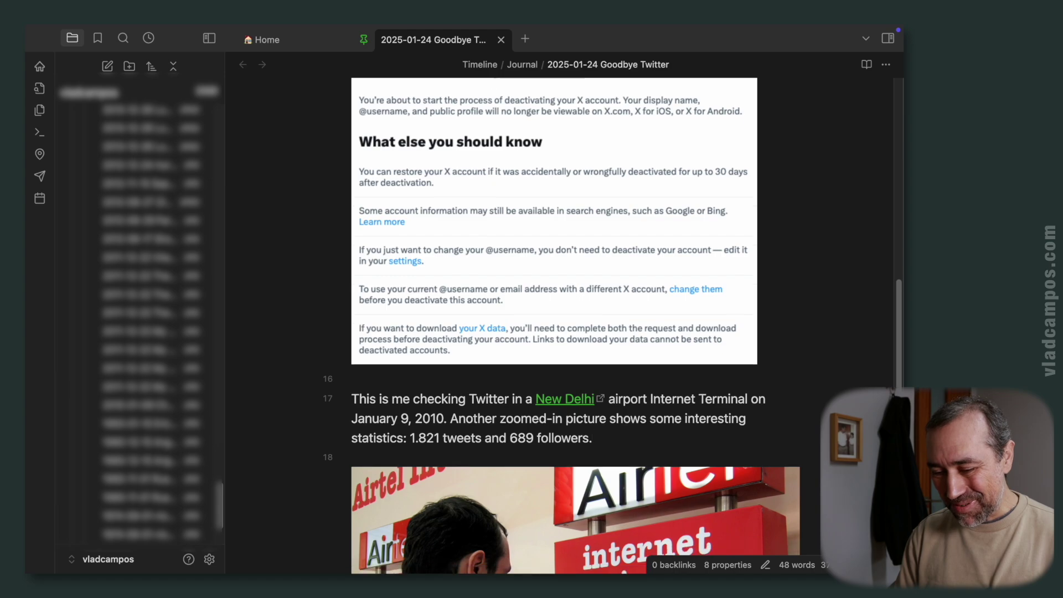
Step: Show the Interactive Map View zoomed in on the New Delhi markers
click(43, 154)
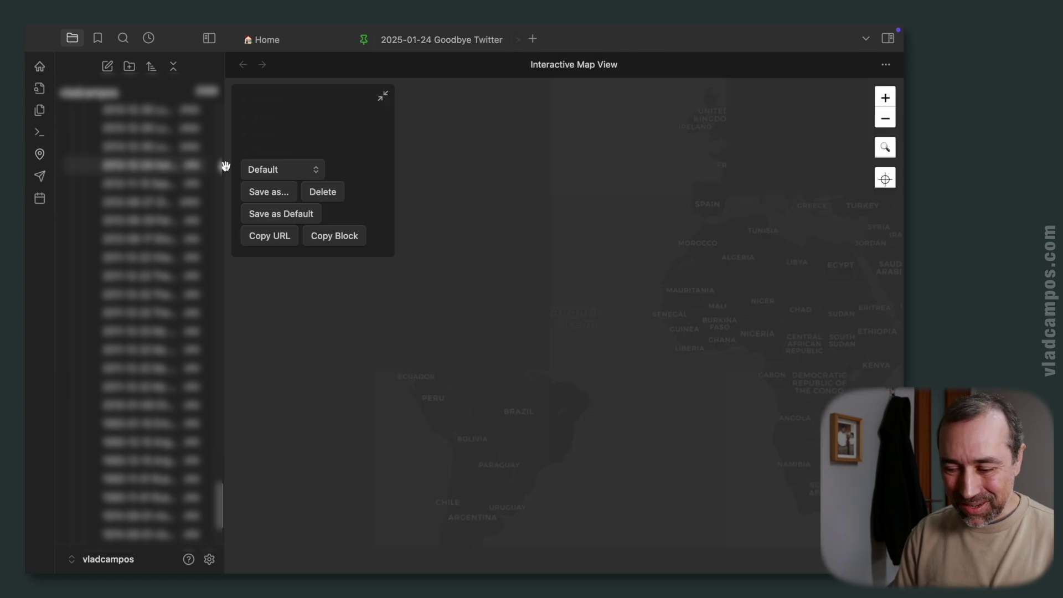
drag(798, 293, 525, 309)
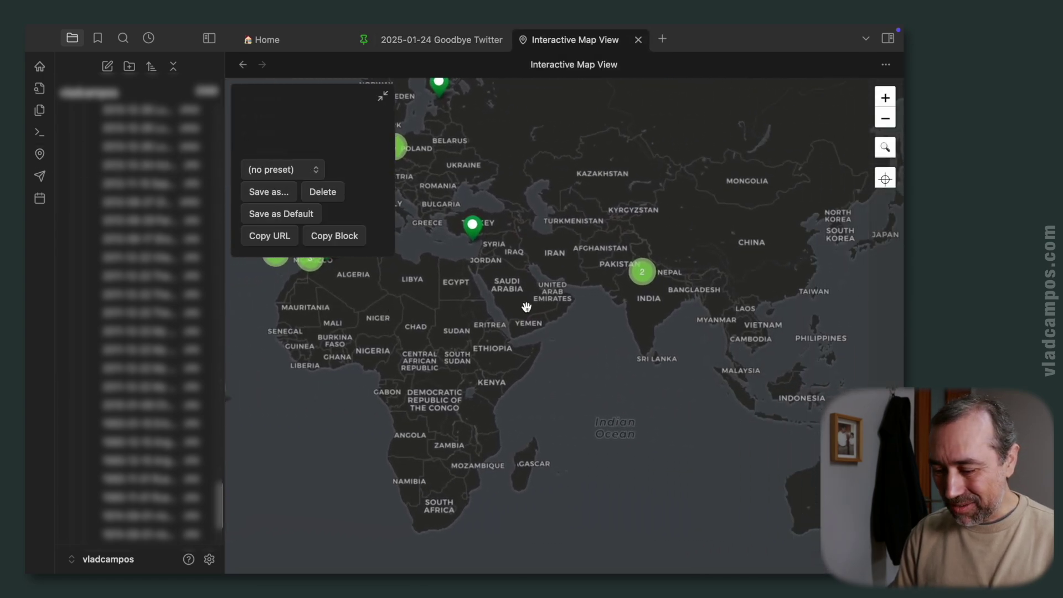
scroll(653, 295, up, 3)
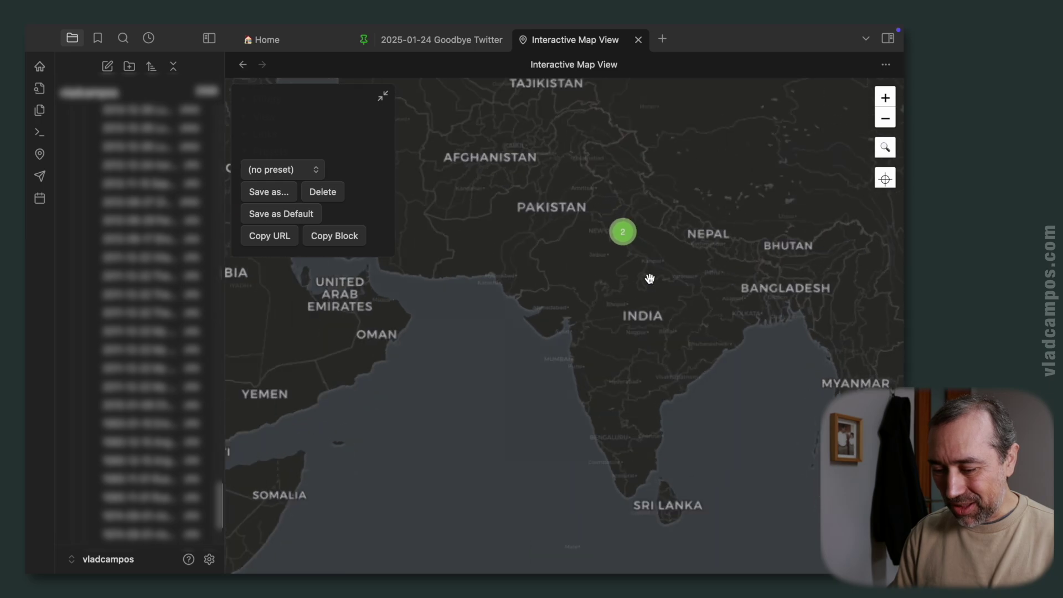
scroll(579, 285, up, 4)
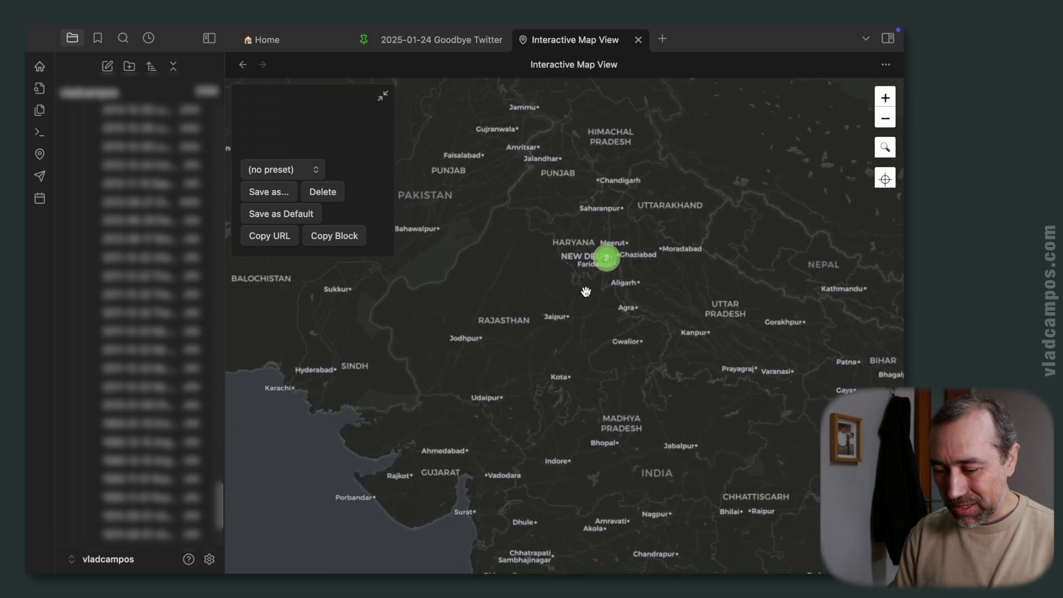
scroll(593, 247, up, 3)
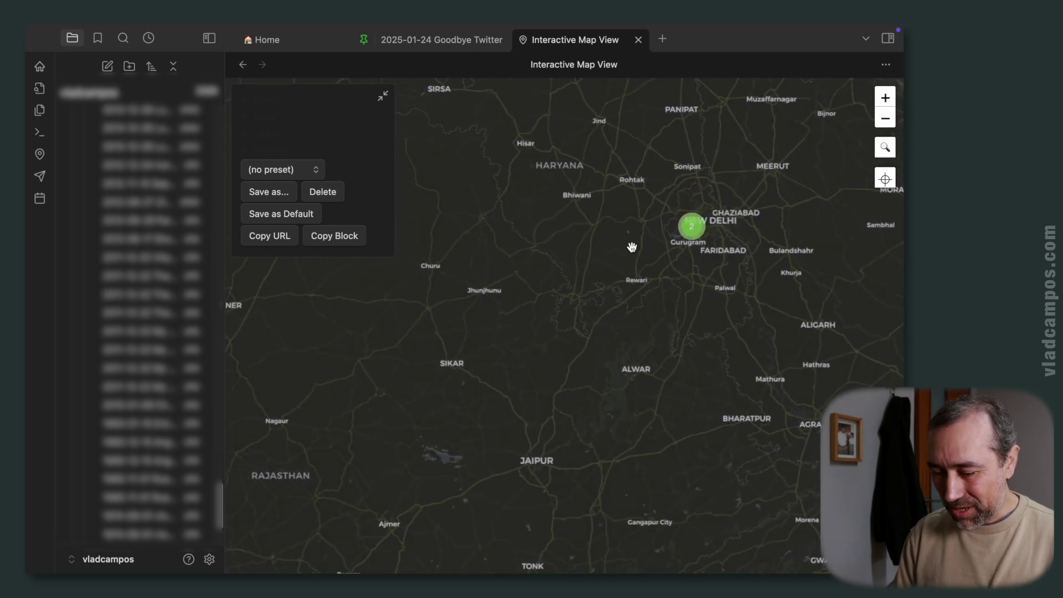
scroll(581, 230, up, 2)
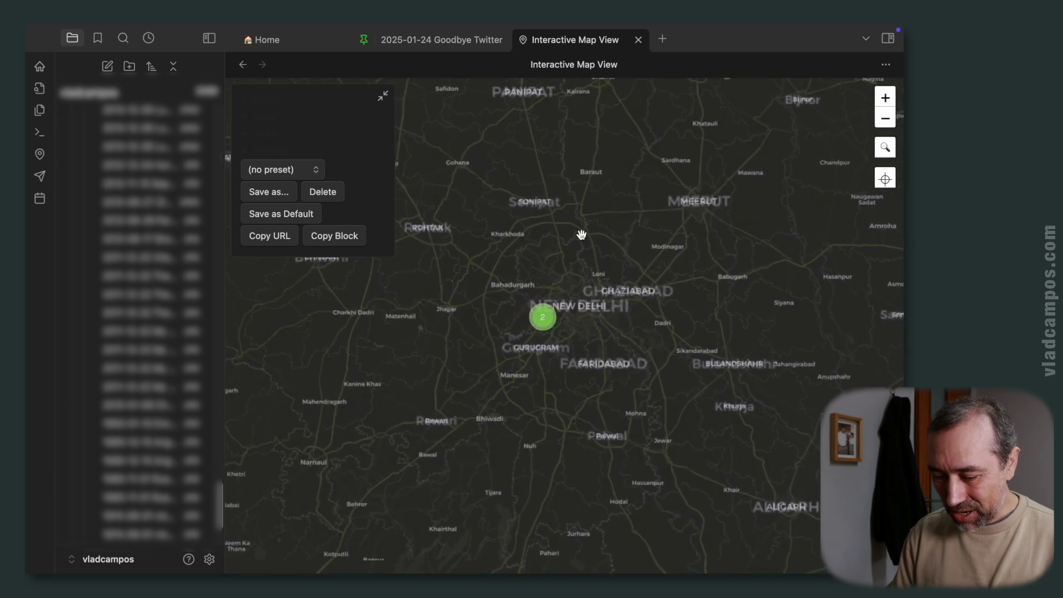
scroll(577, 293, up, 3)
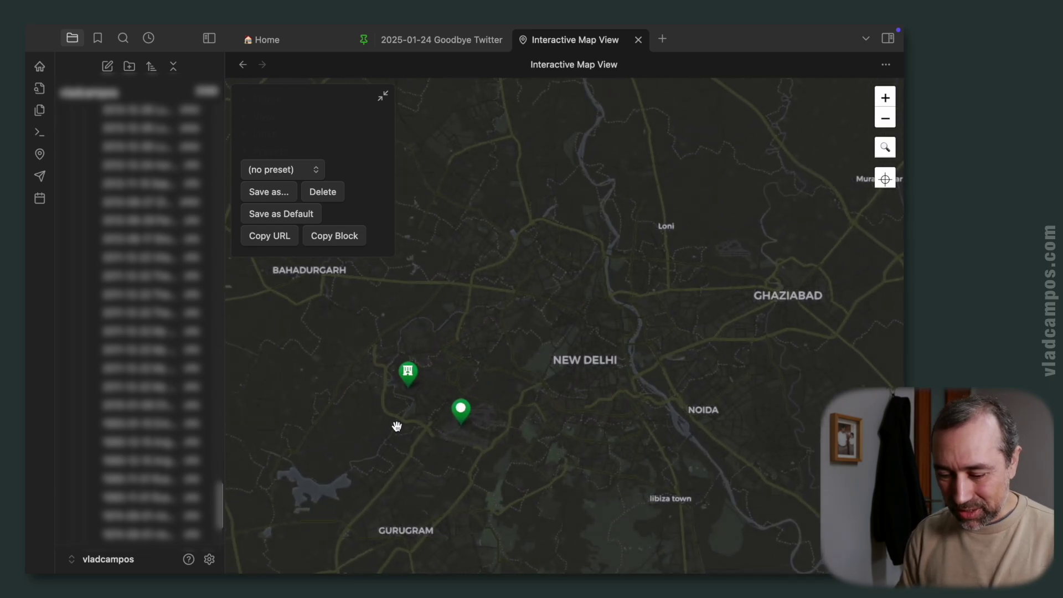
drag(482, 401, 723, 380)
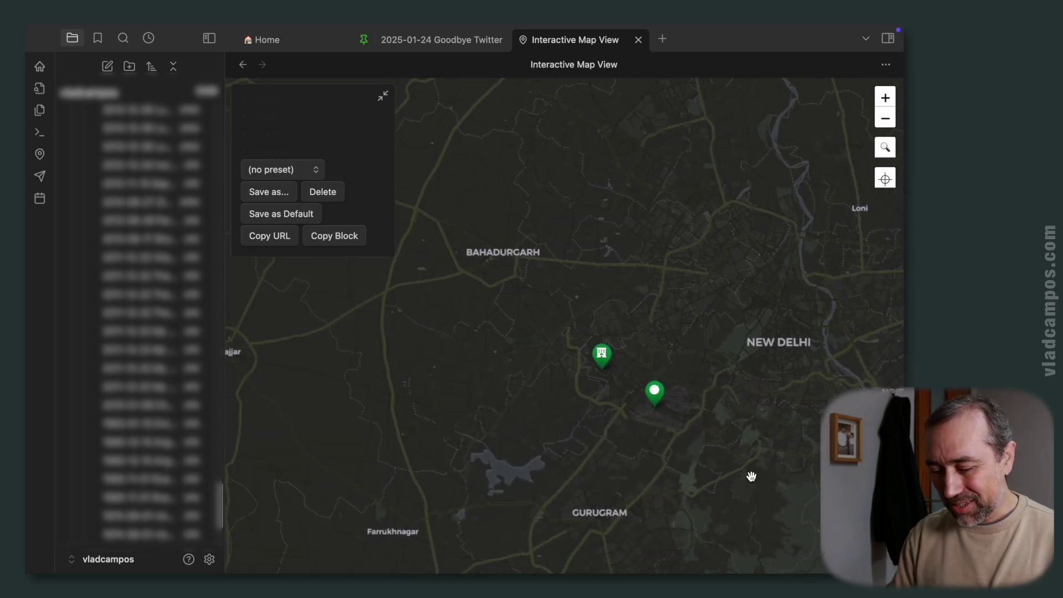
Step: Zoom the map out to the whole world and pan to bring the Americas into view
mouse_move(662, 407)
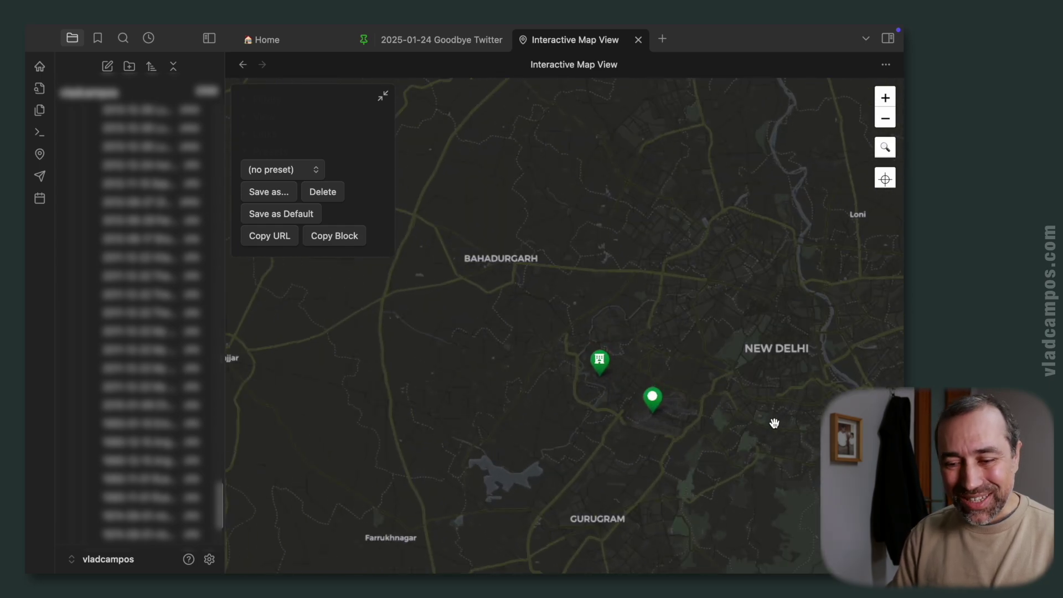
click(885, 118)
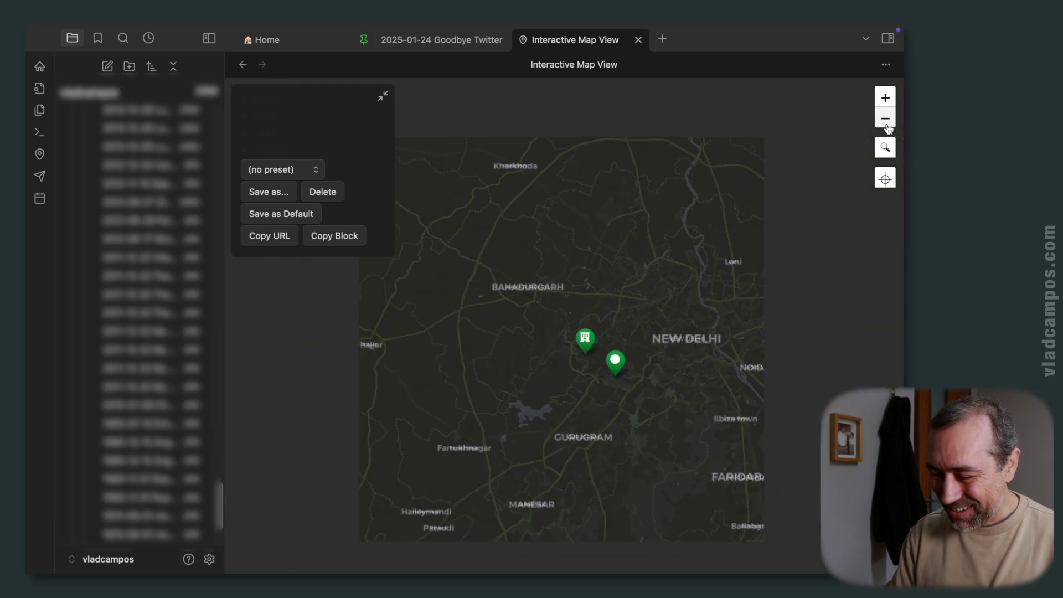
click(886, 118)
click(885, 119)
click(887, 119)
click(886, 119)
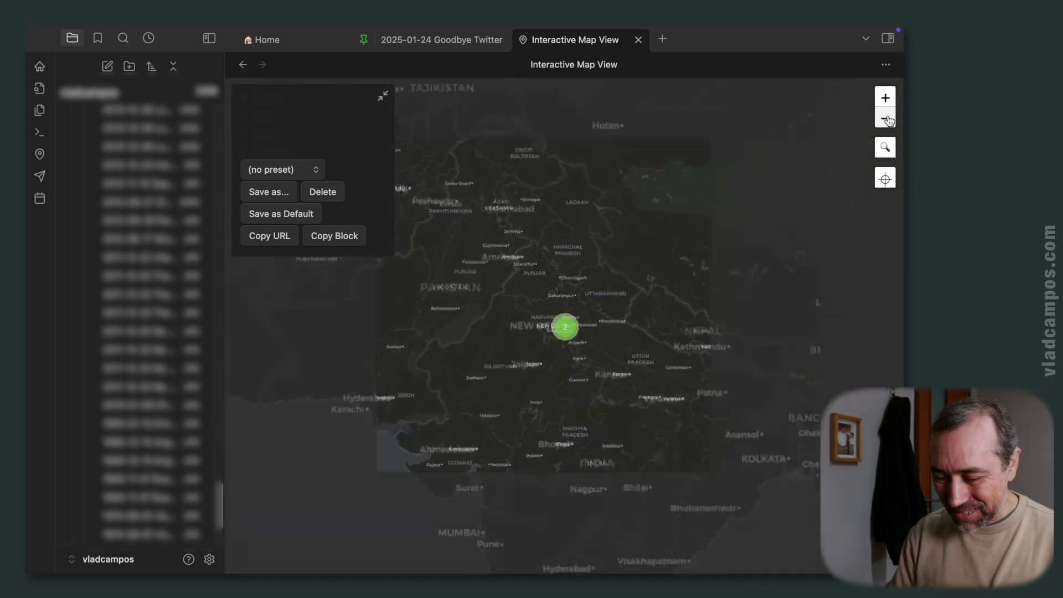
click(887, 119)
click(887, 119)
click(886, 119)
click(886, 119)
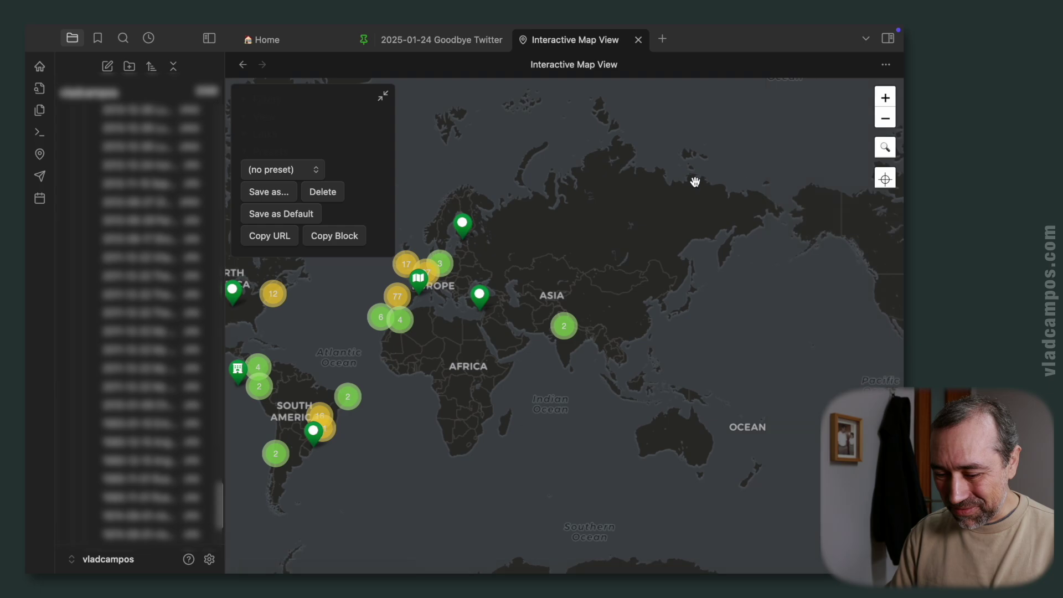
drag(730, 197, 870, 191)
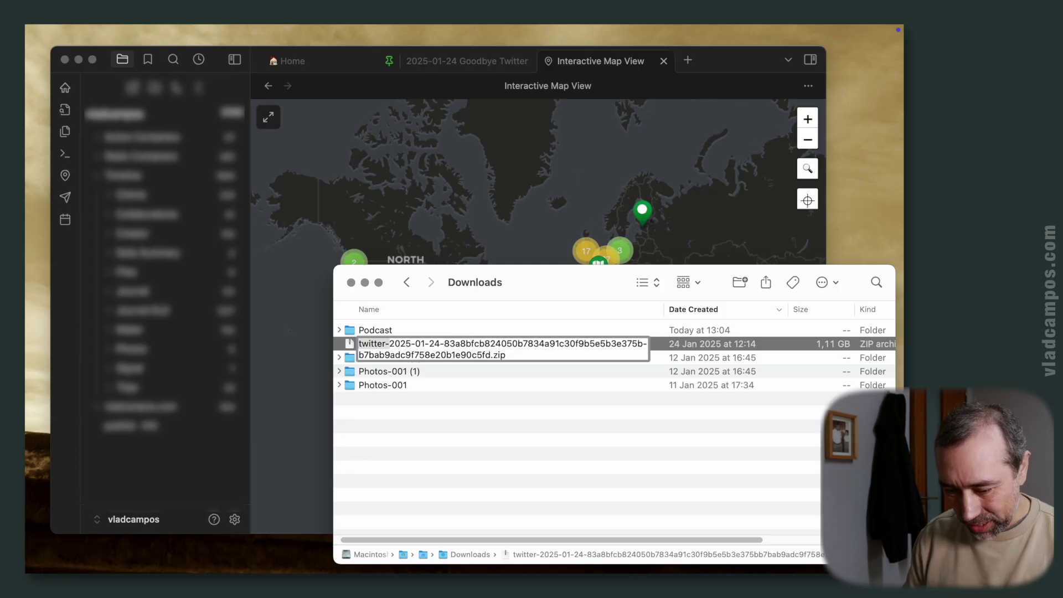
Step: Rename the Twitter archive zip to '2025-01-24 Twitter Backup.zip' and carry it toward the vault
key(BackSpace)
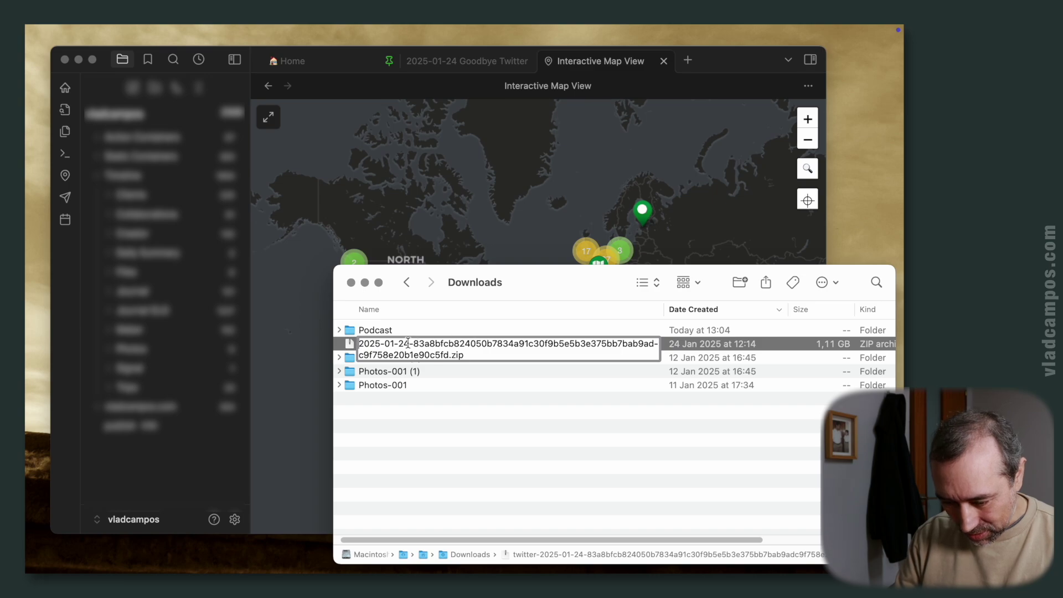
drag(410, 342, 432, 354)
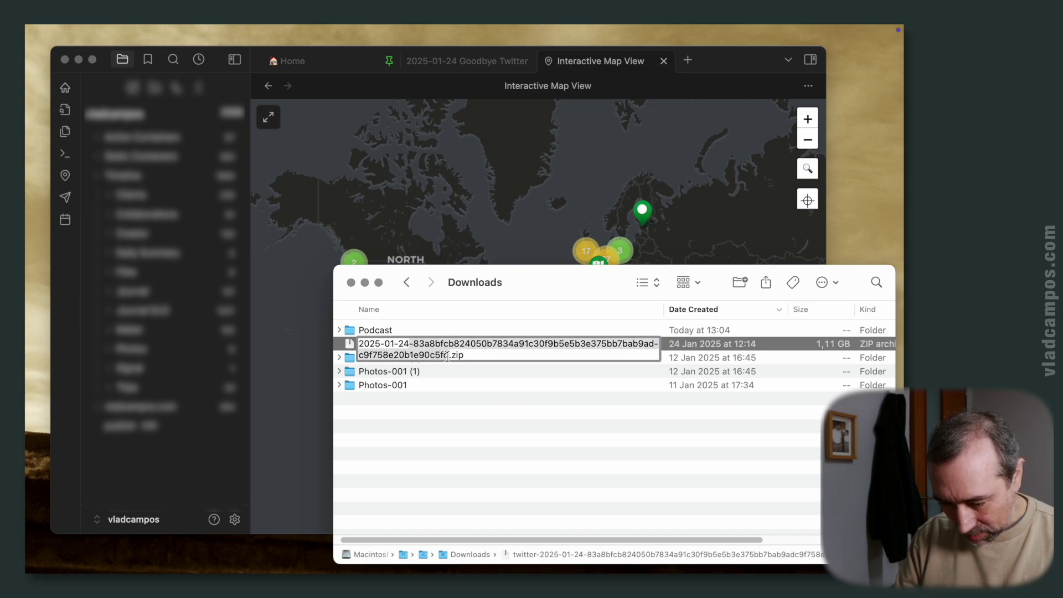
text(Twiutter)
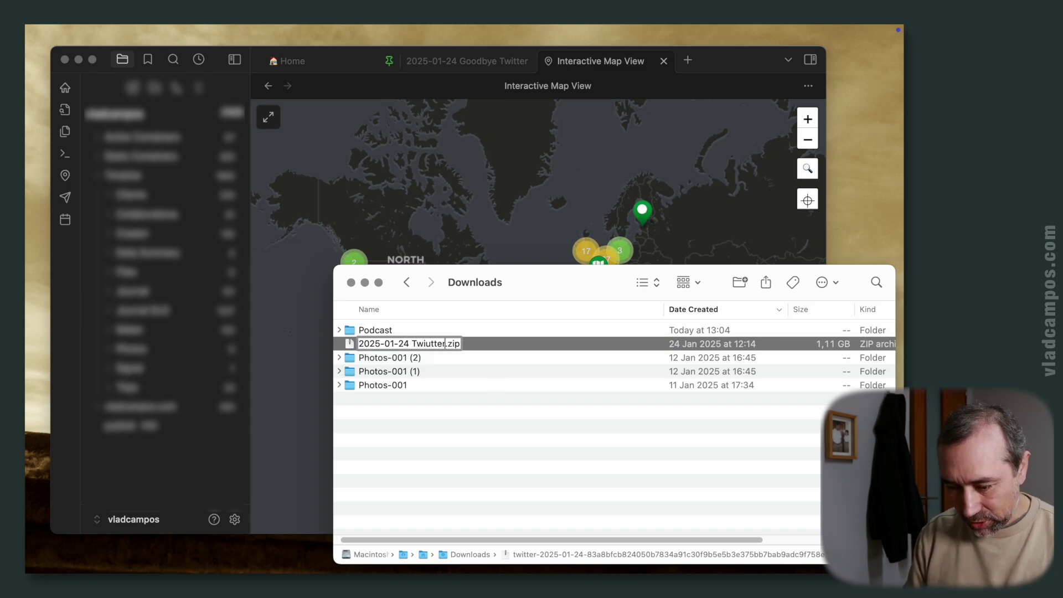
key(BackSpace)
key(BackSpace)
key(BackSpace)
key(BackSpace)
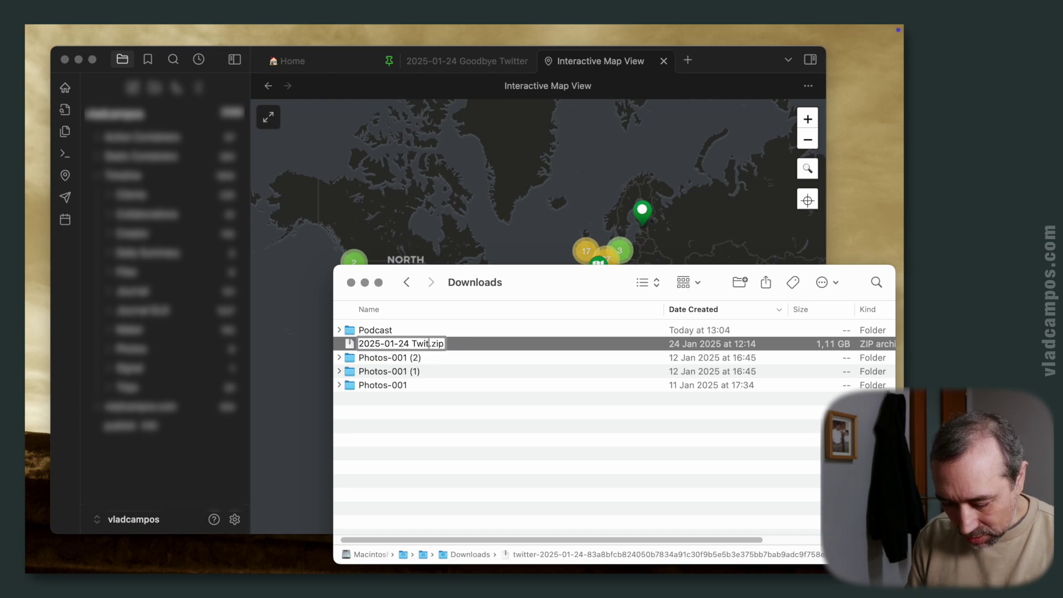
text(ter Backup)
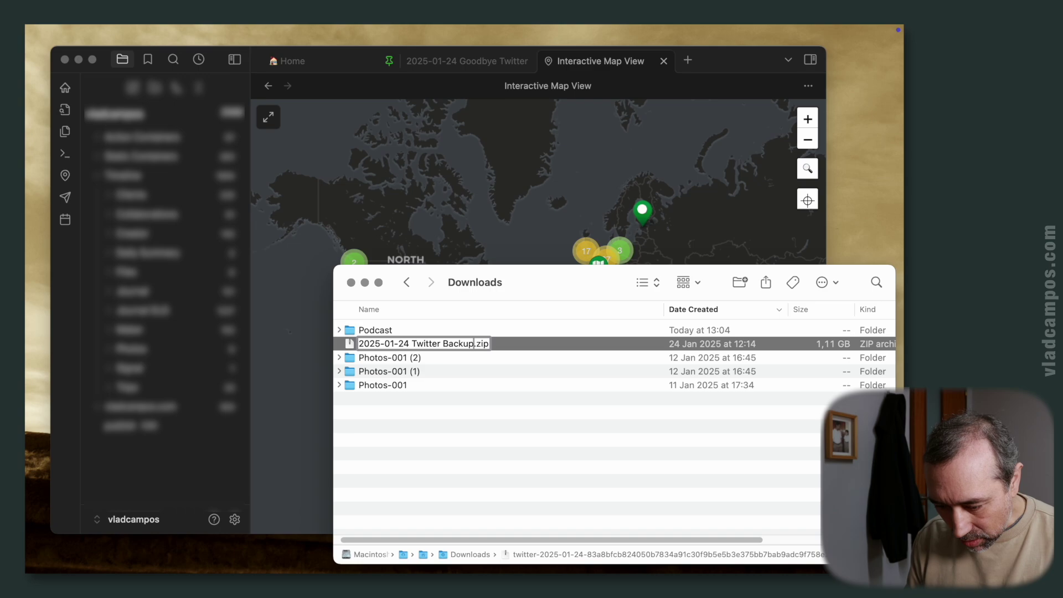
key(Return)
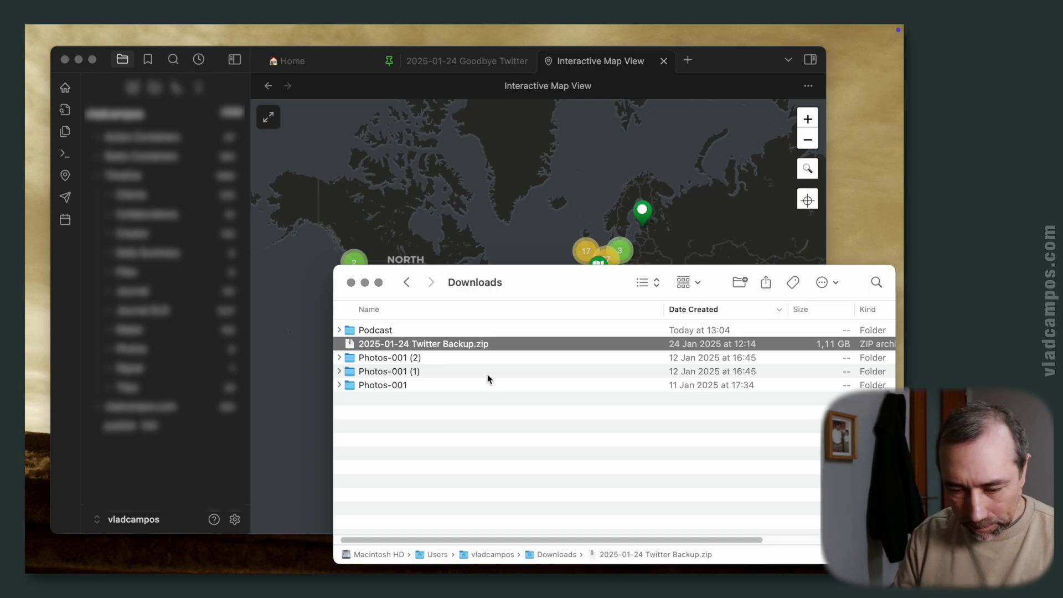
drag(389, 348, 235, 274)
Step: Drop the zip into the vault's Files folder and open a blank line 13 above the video embed
click(446, 60)
click(449, 58)
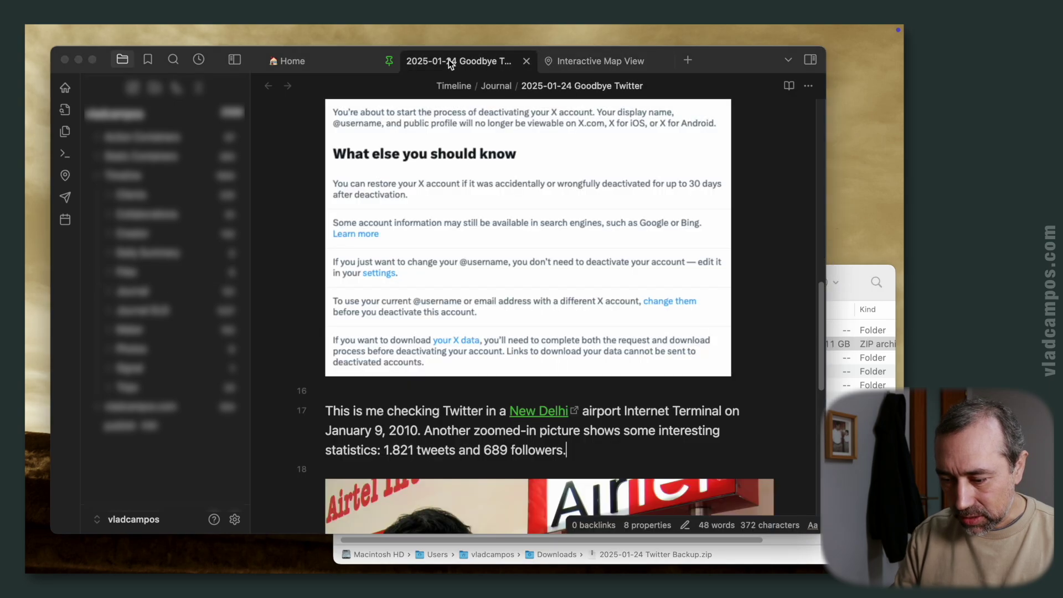
scroll(764, 311, up, 15)
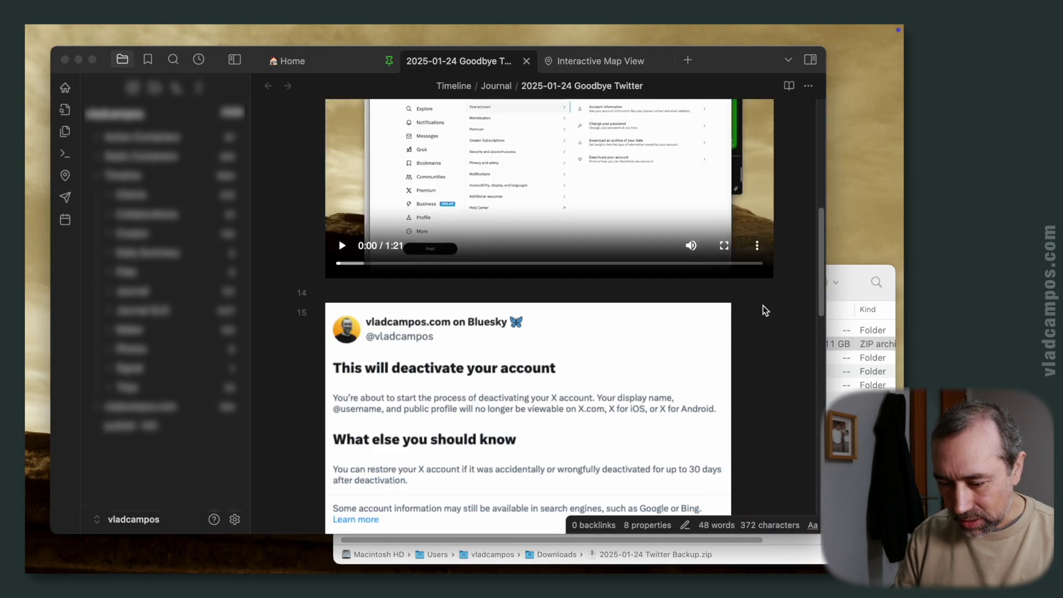
click(367, 442)
key(Left)
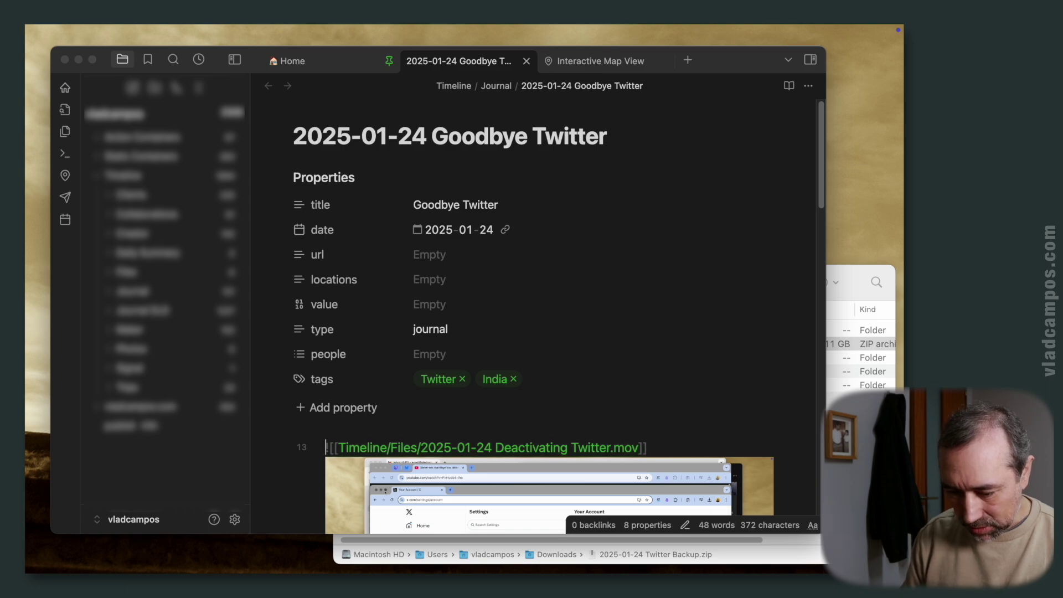
key(Return)
key(Return)
key(Up)
key(Up)
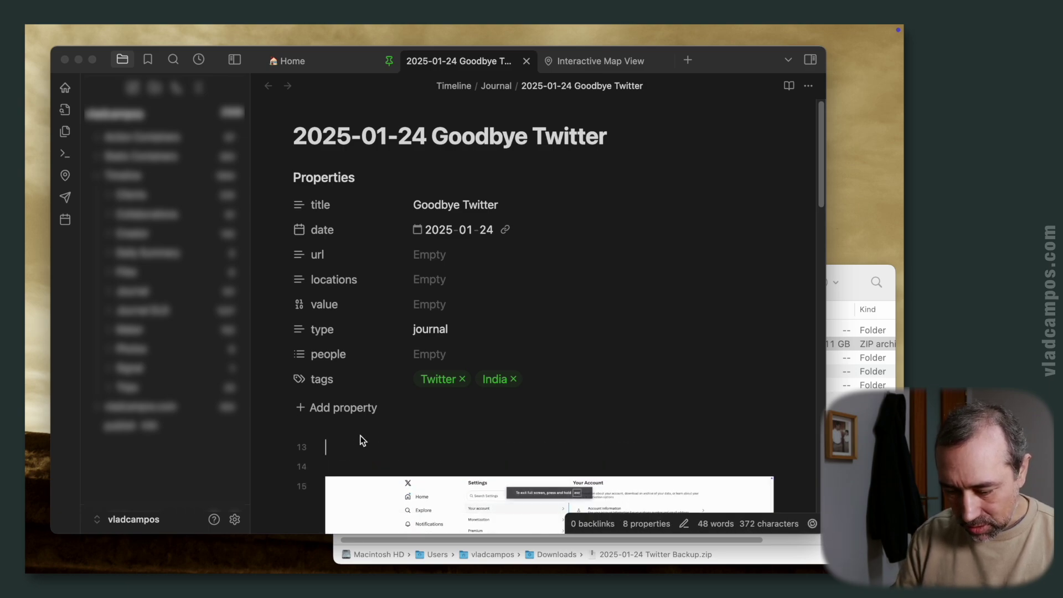
Step: Link the backup zip on line 13 with the alias 'Twitter Backup' and view it in reading mode
click(114, 272)
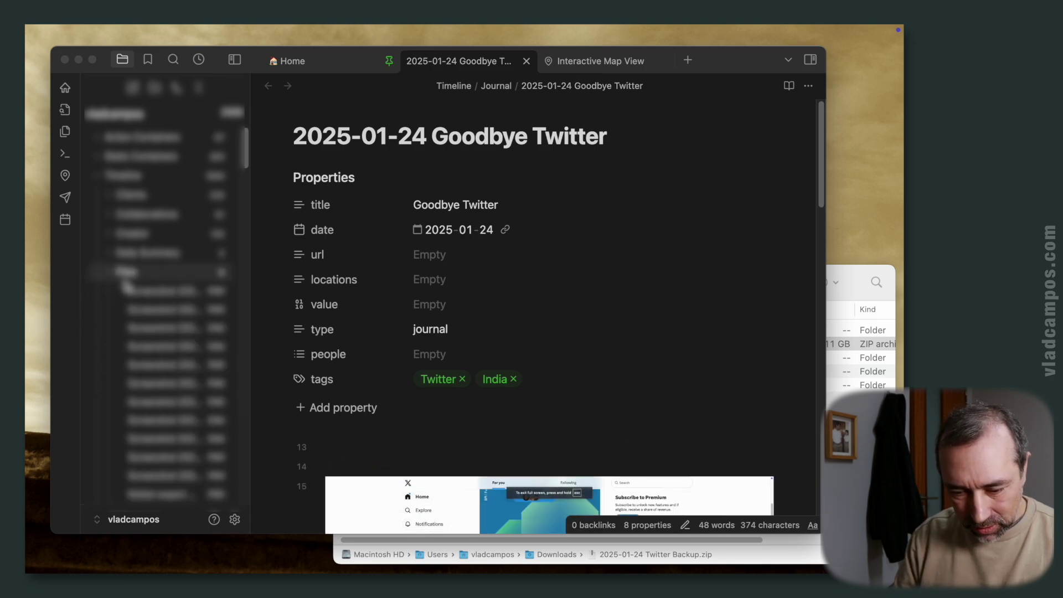
drag(247, 138, 245, 162)
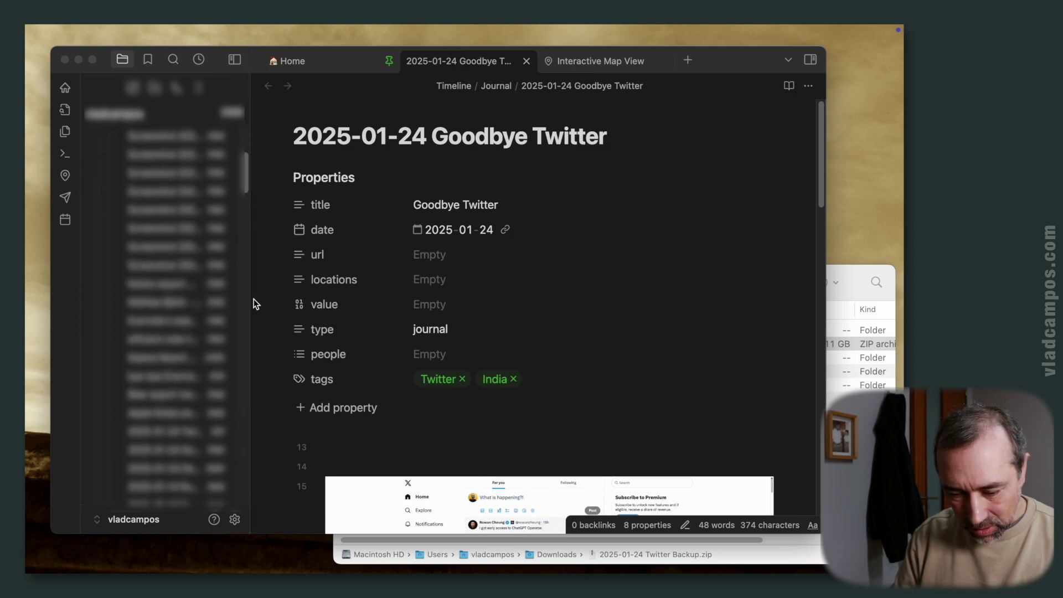
drag(148, 438, 319, 448)
key(BackSpace)
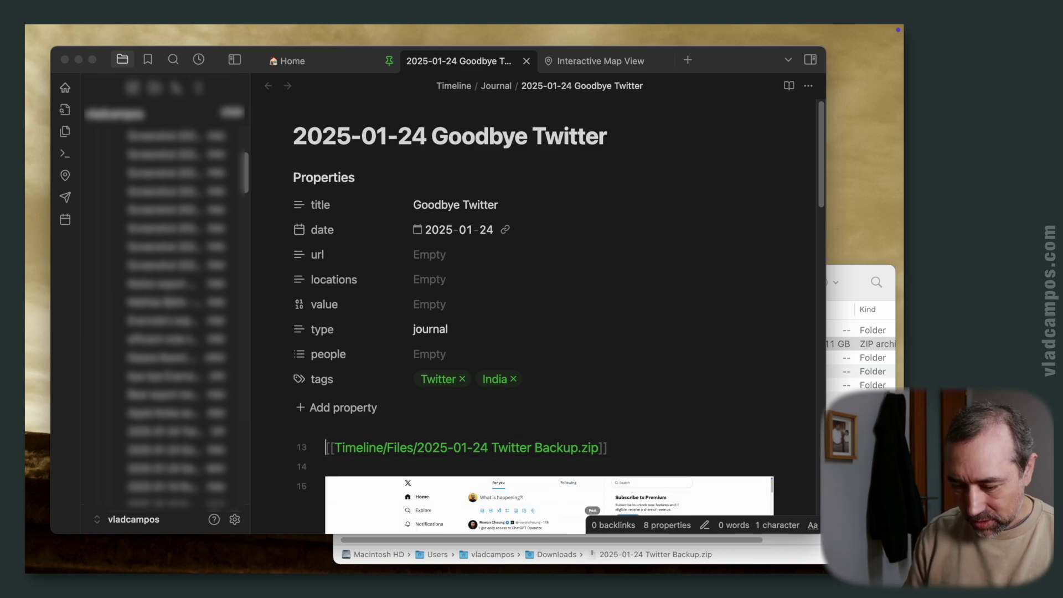
click(630, 448)
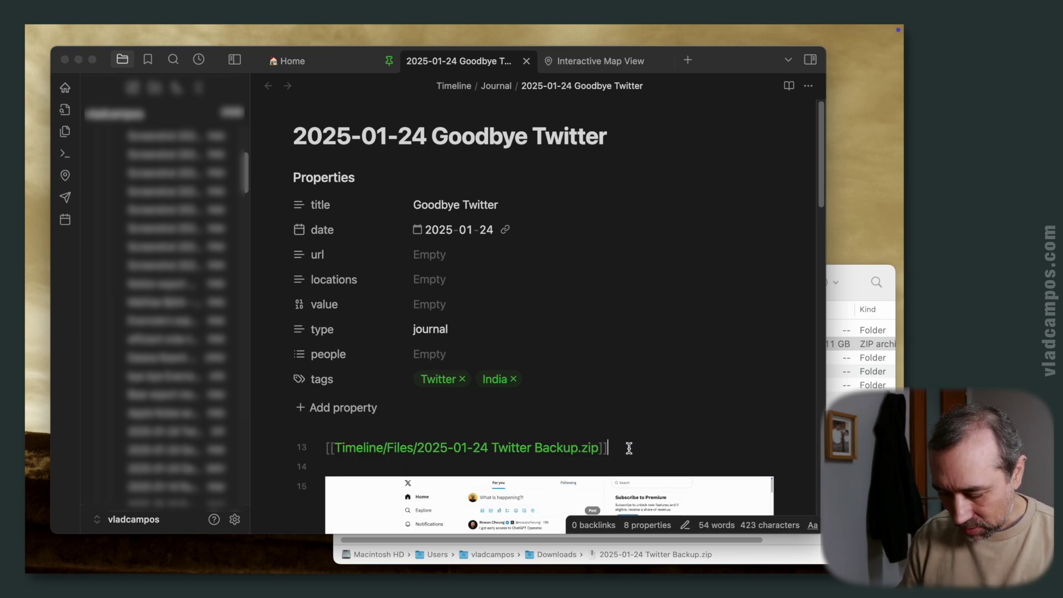
text(|Twitter )
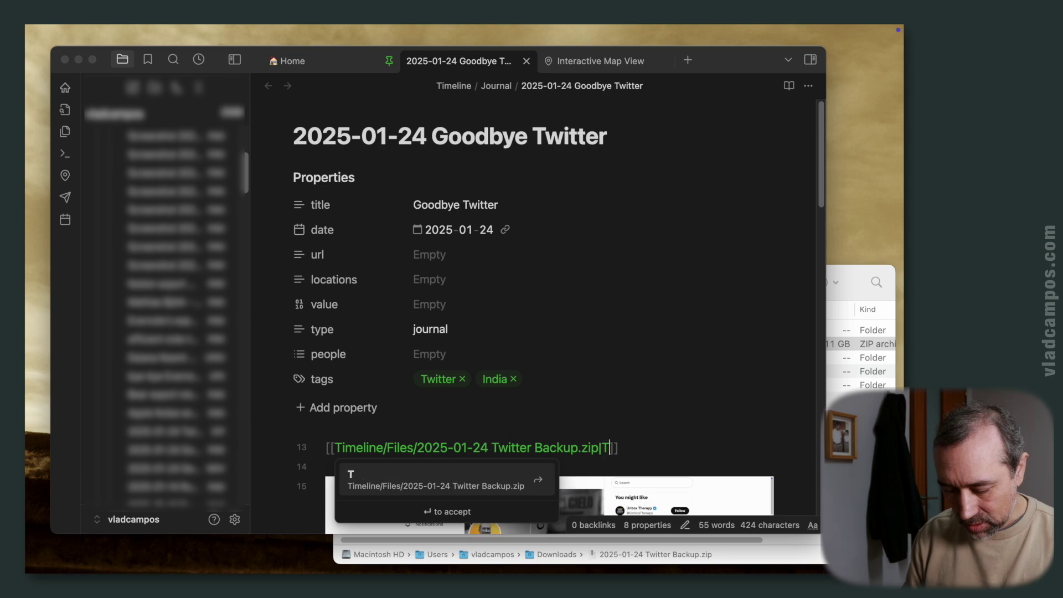
text(Backup)
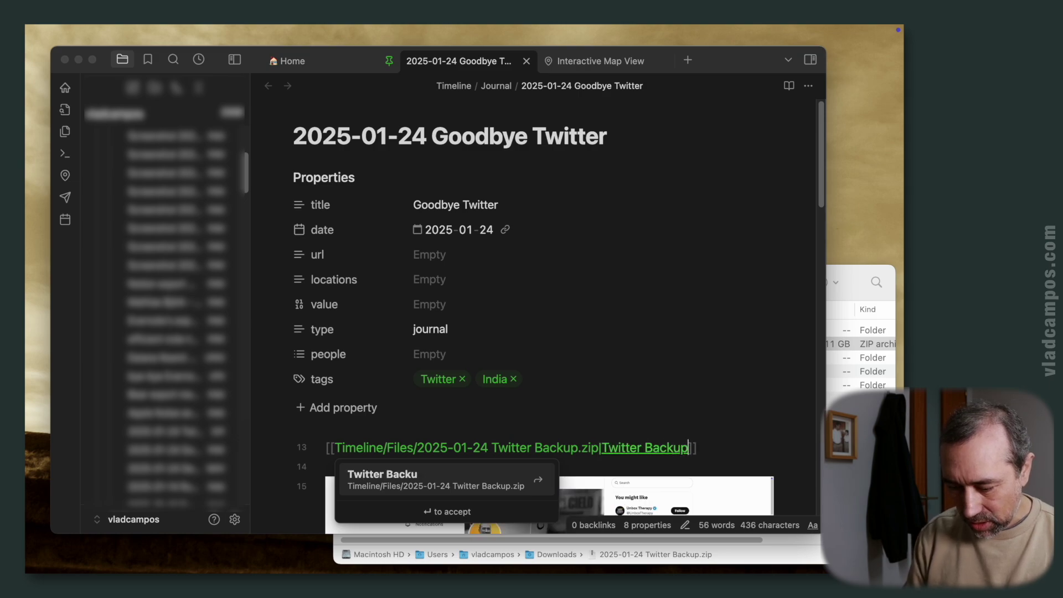
key(Escape)
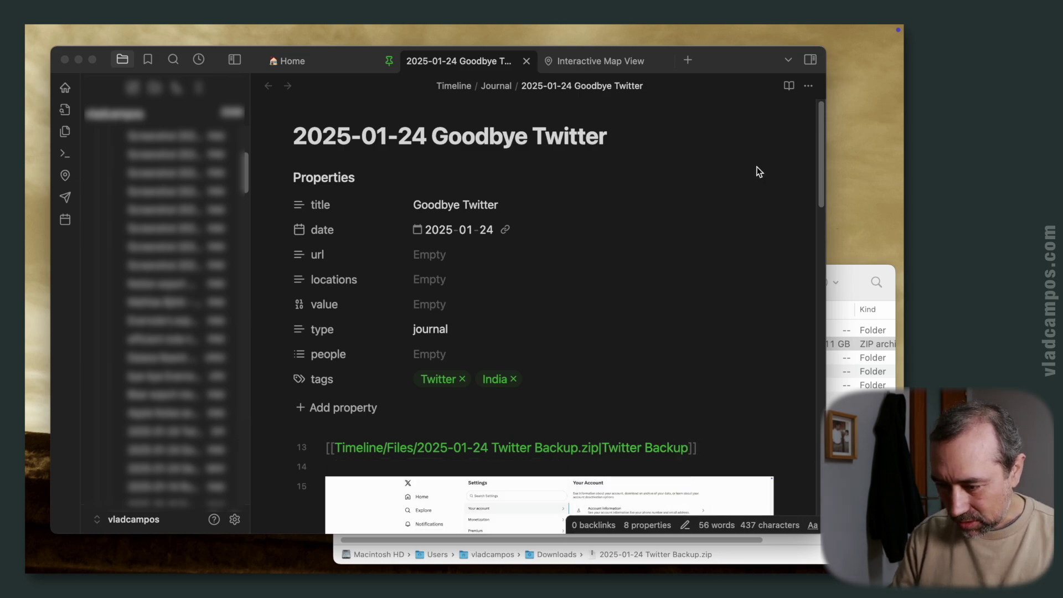
click(789, 87)
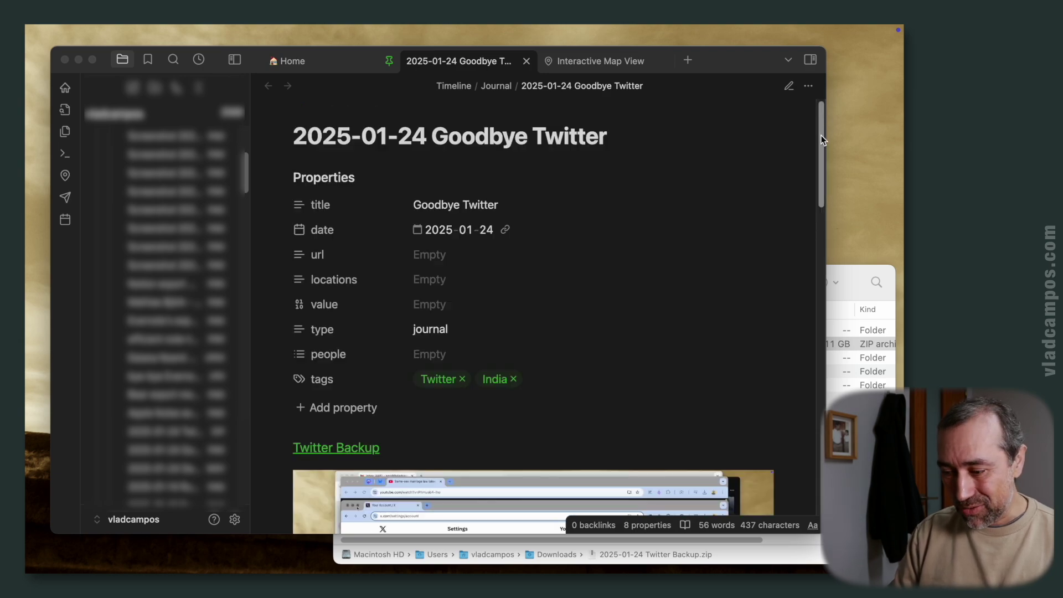
mouse_move(824, 135)
mouse_down()
mouse_move(821, 180)
mouse_move(828, 152)
mouse_up()
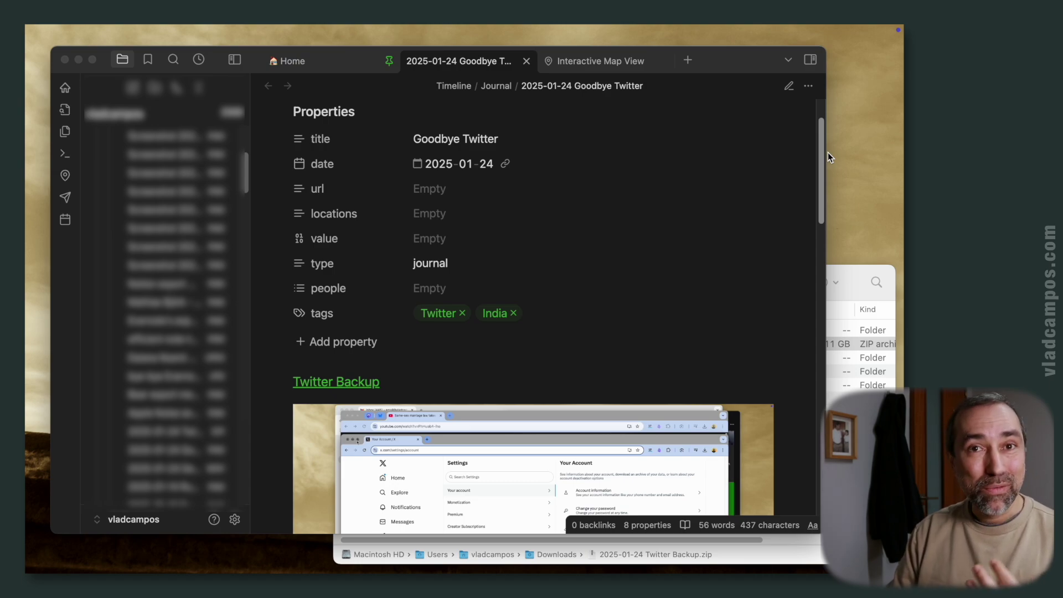
drag(829, 152, 819, 199)
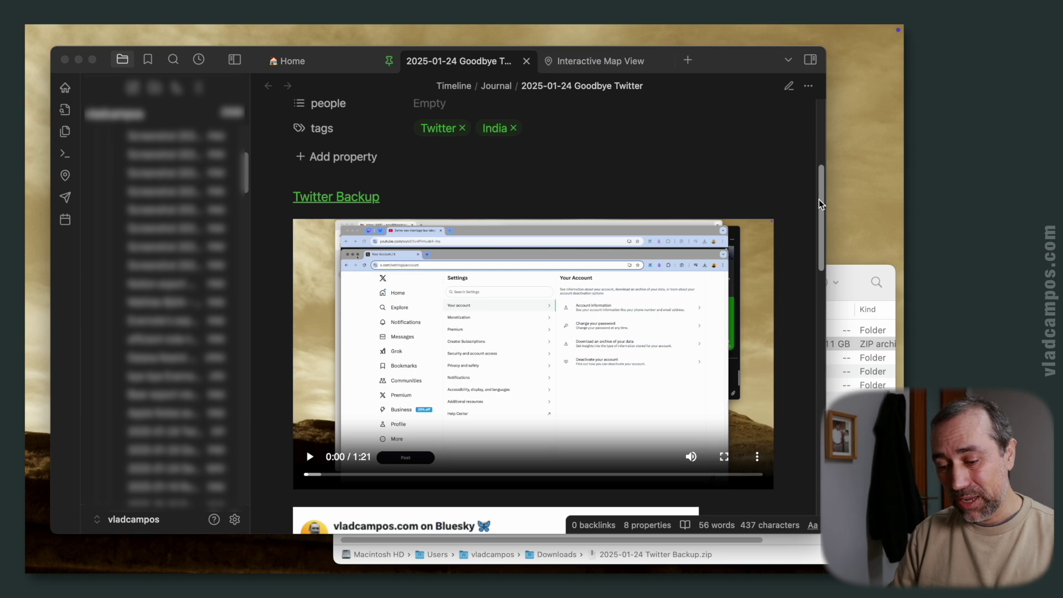
drag(819, 202, 818, 394)
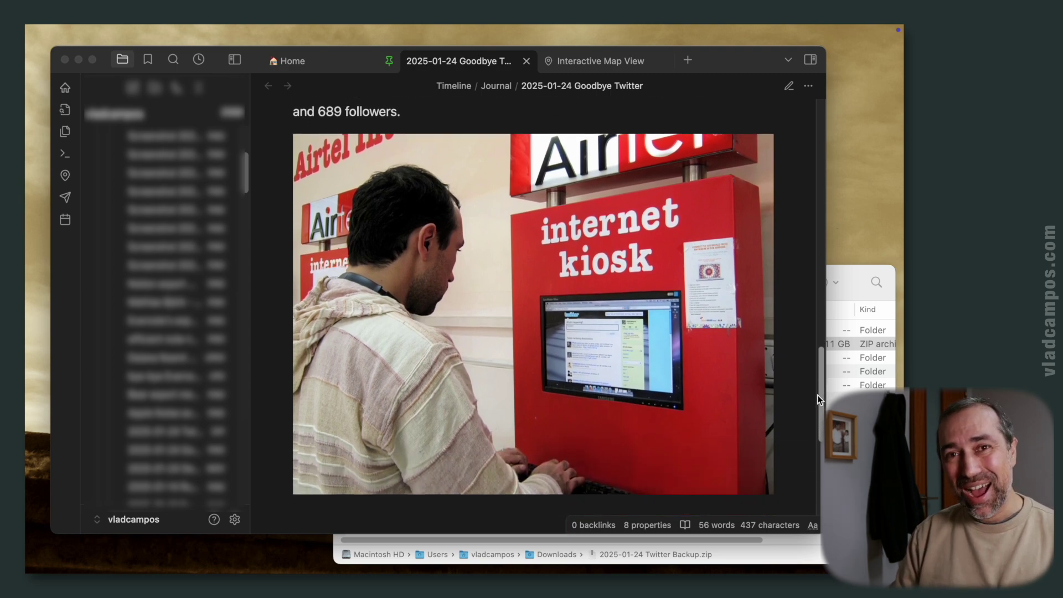